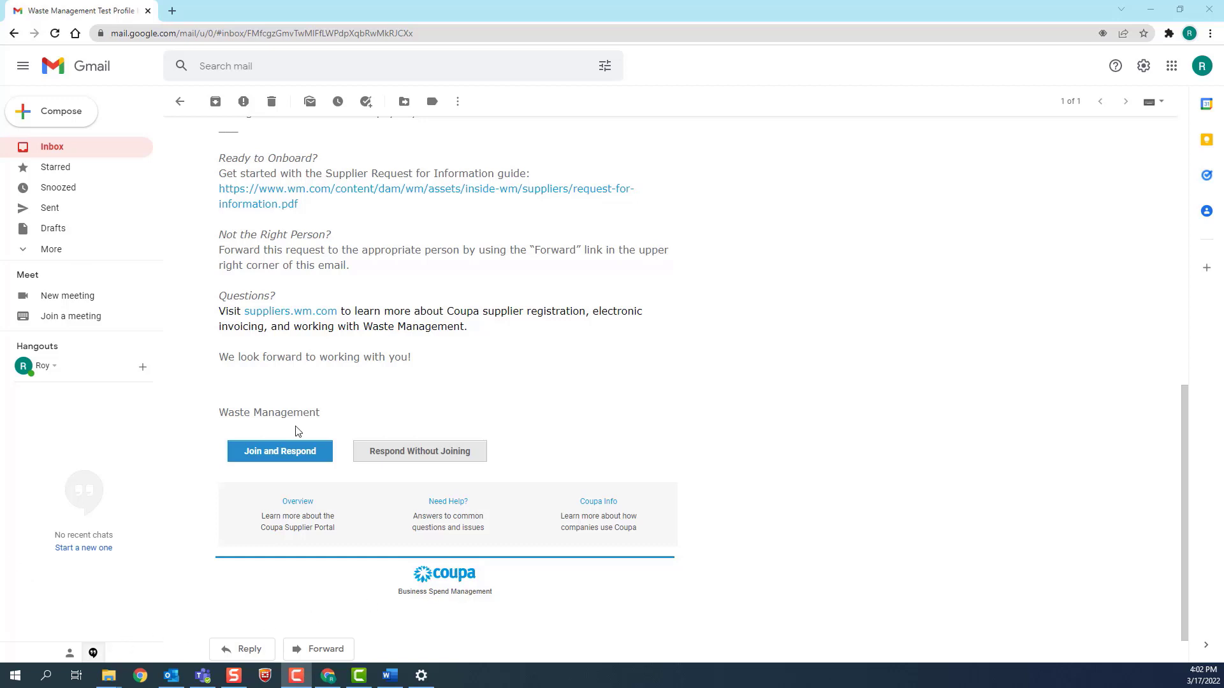
Join the Waste Management invitation, set and confirm an account password, and accept the terms
left_click(288, 458)
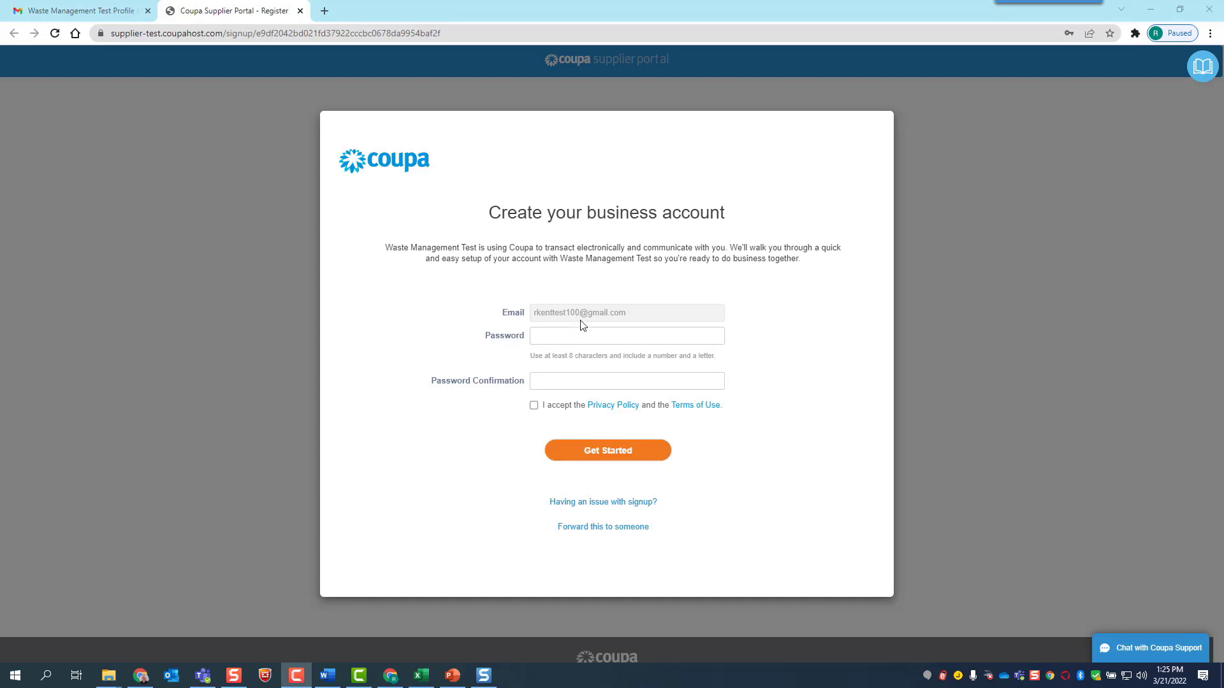
left_click(573, 337)
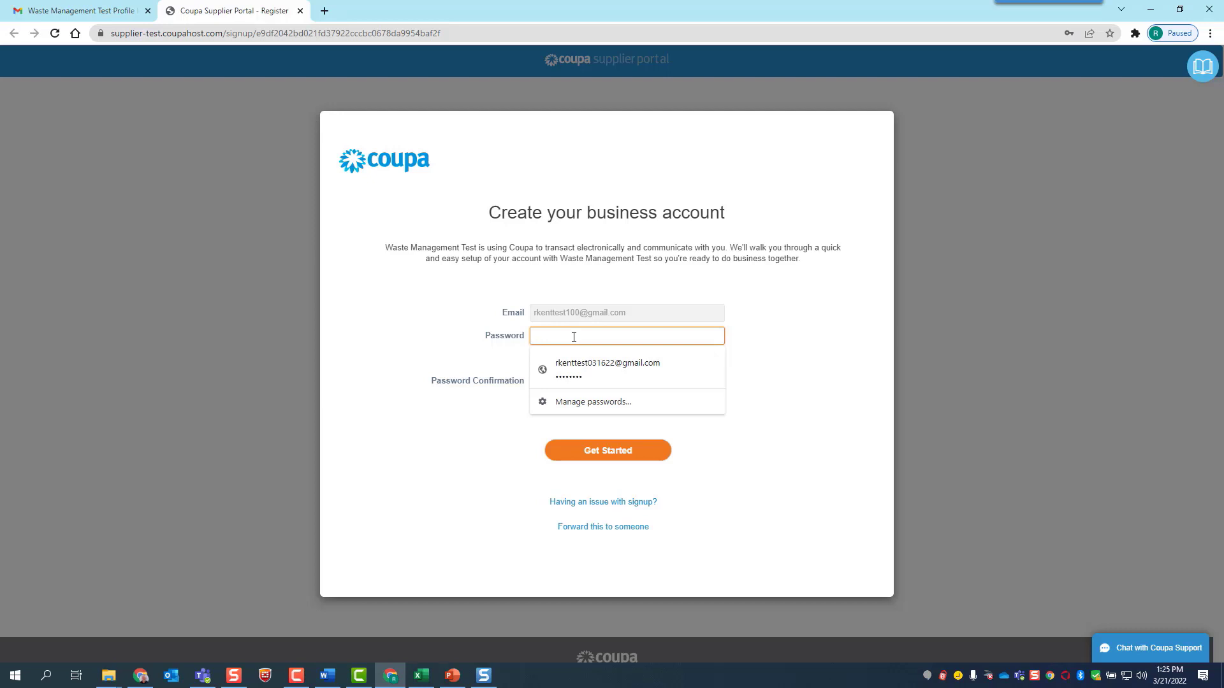
type("•")
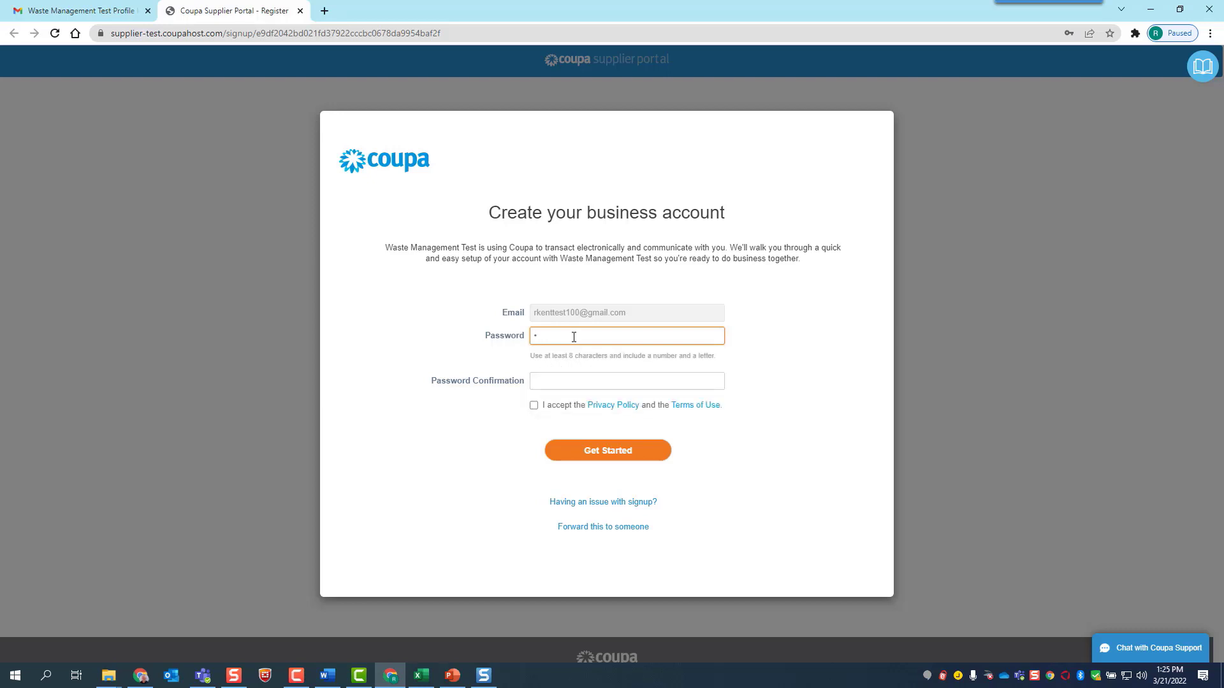
type("•••••••••")
key("Tab")
type("•••")
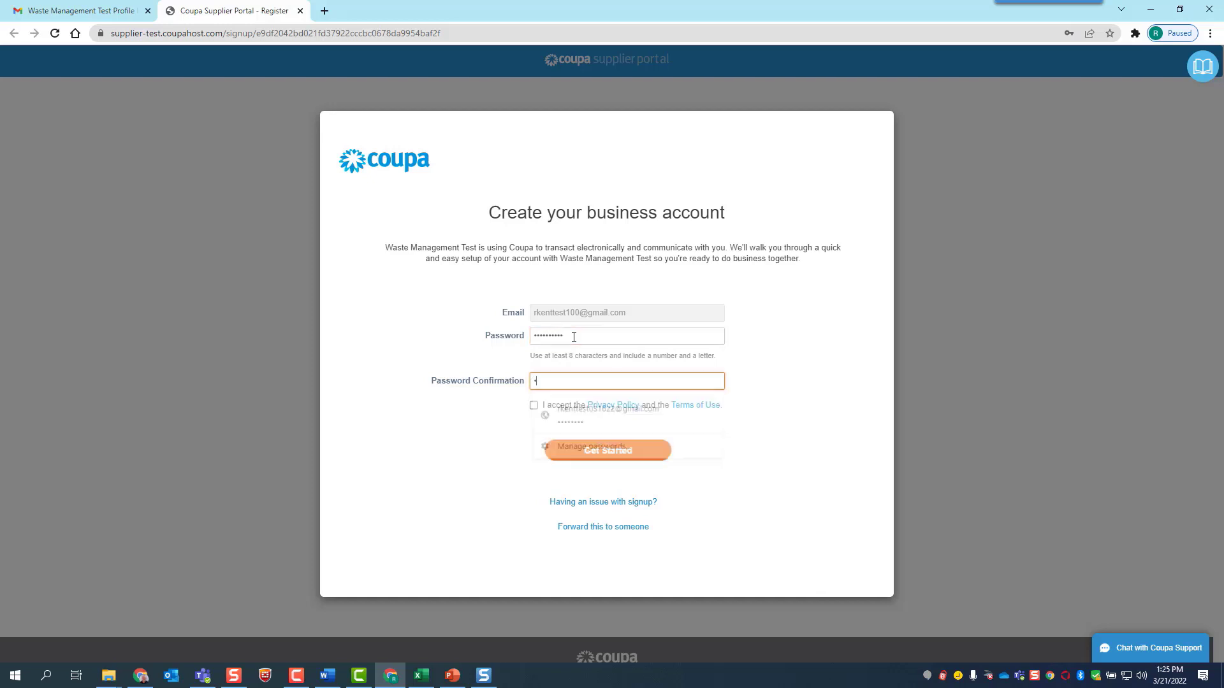
type("••••••")
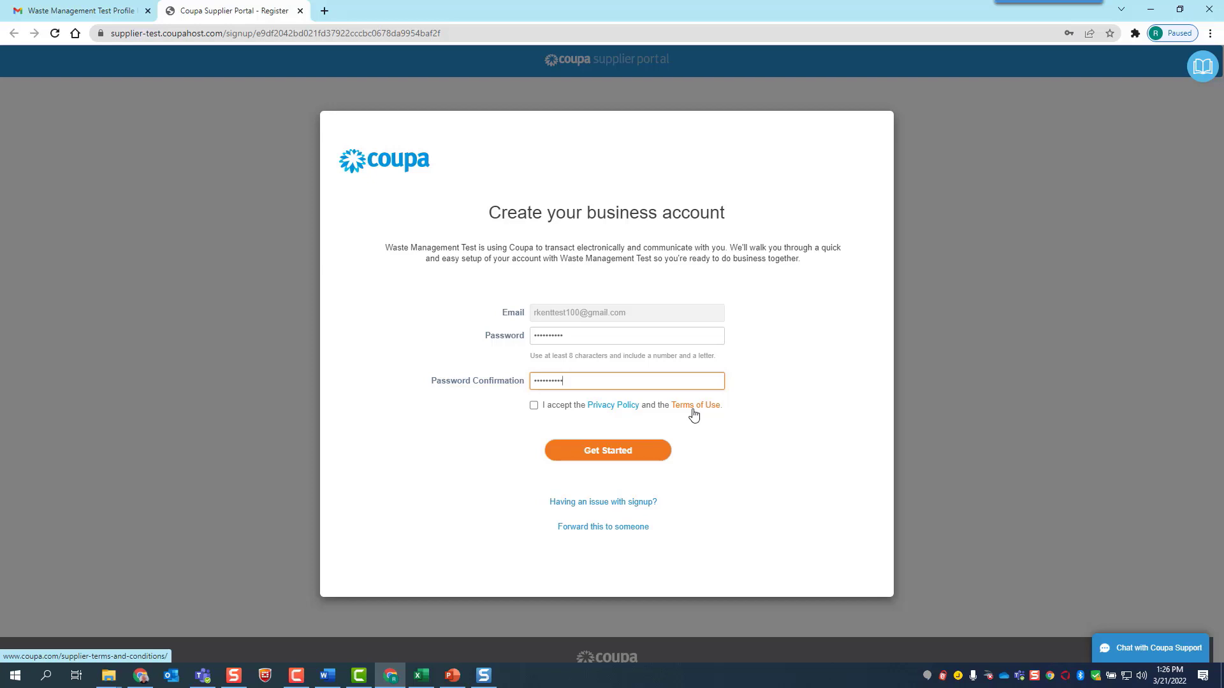
left_click(533, 407)
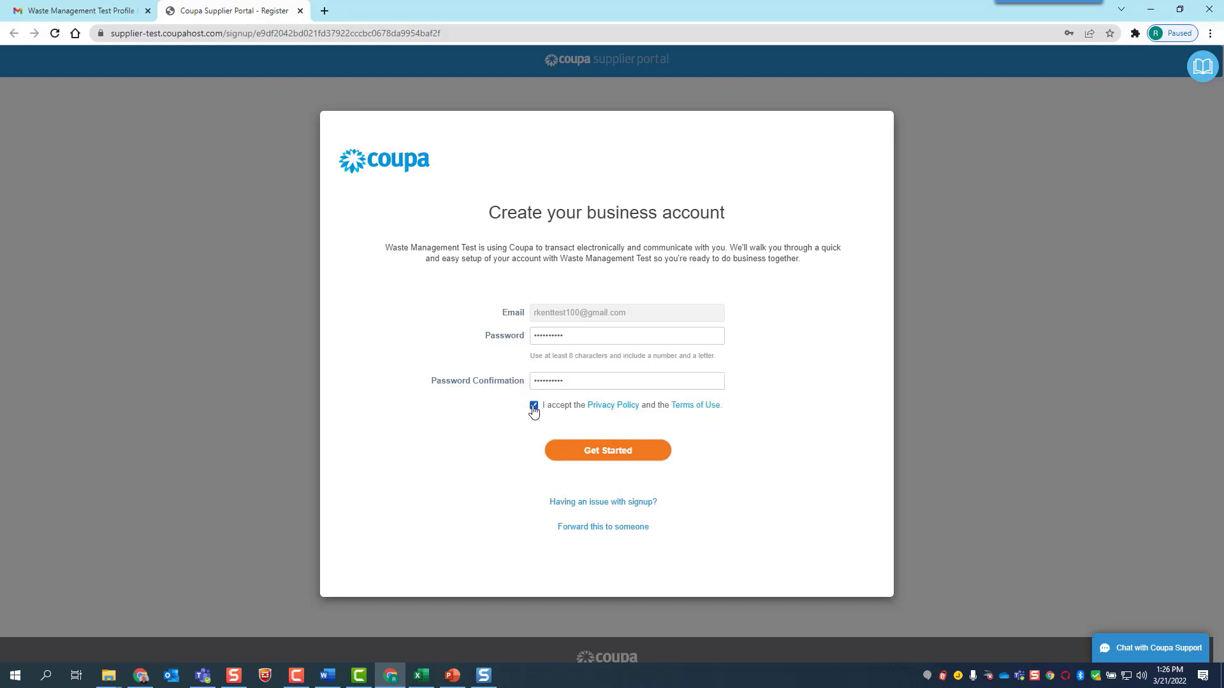
left_click(608, 452)
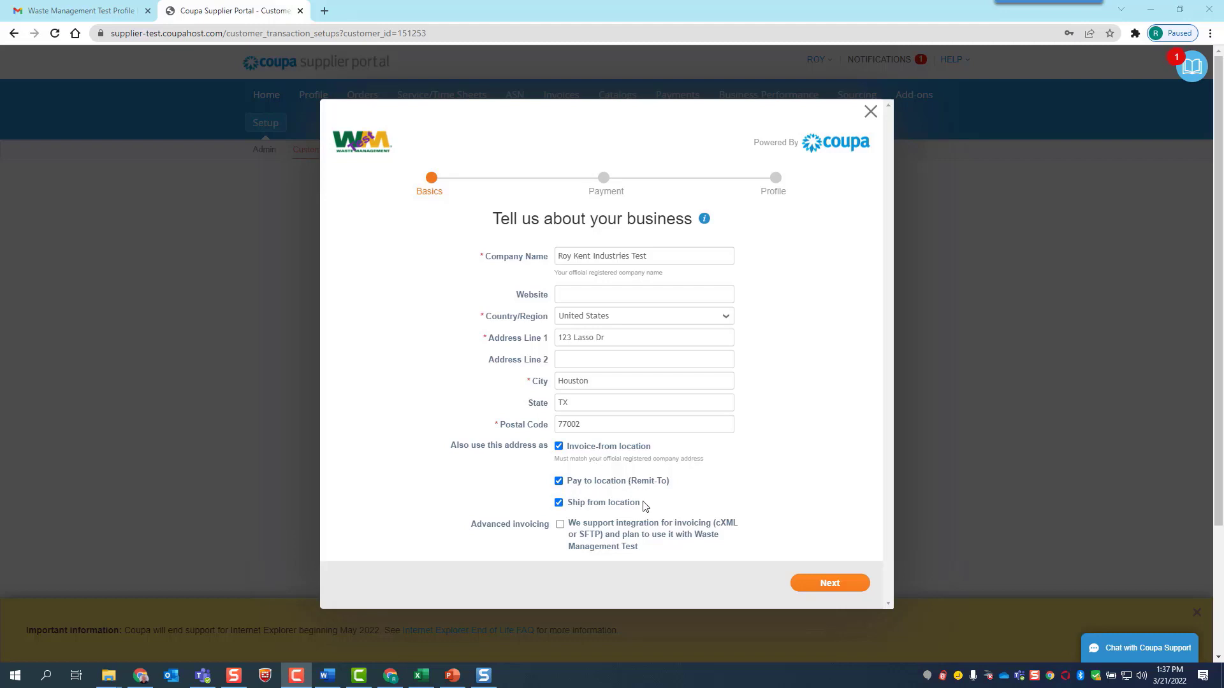
Pass the Basics and Payment steps with no Net 30 discount, then open the information request form
left_click(822, 585)
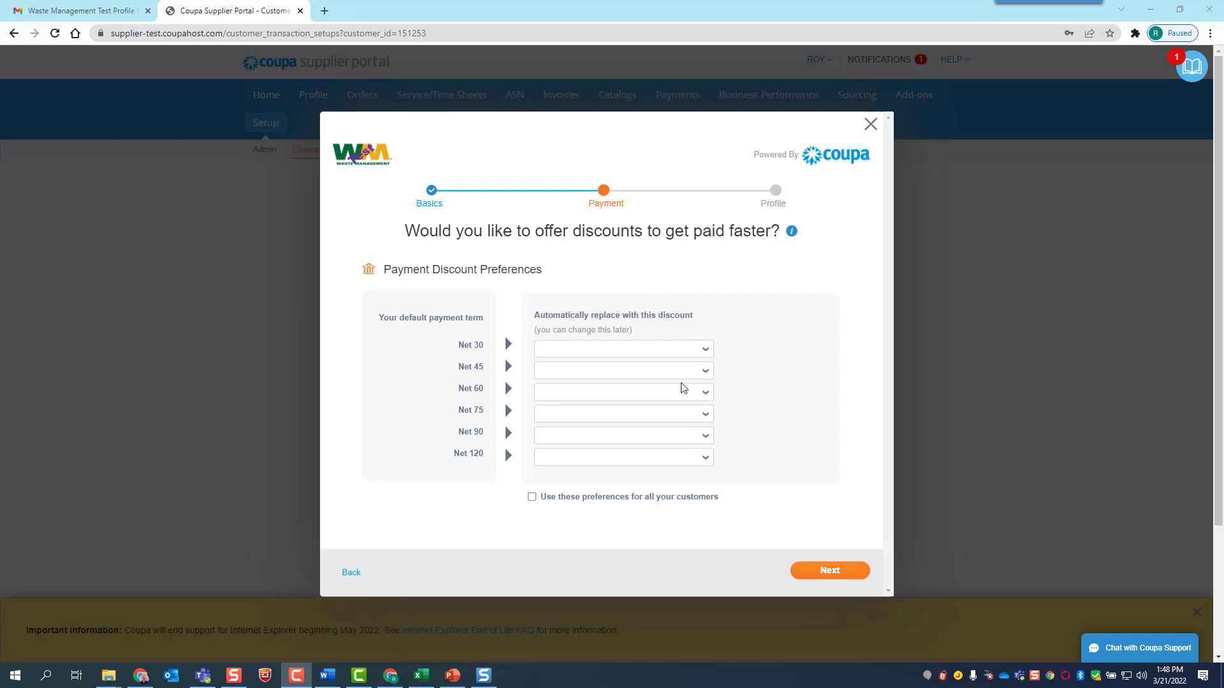
left_click(706, 353)
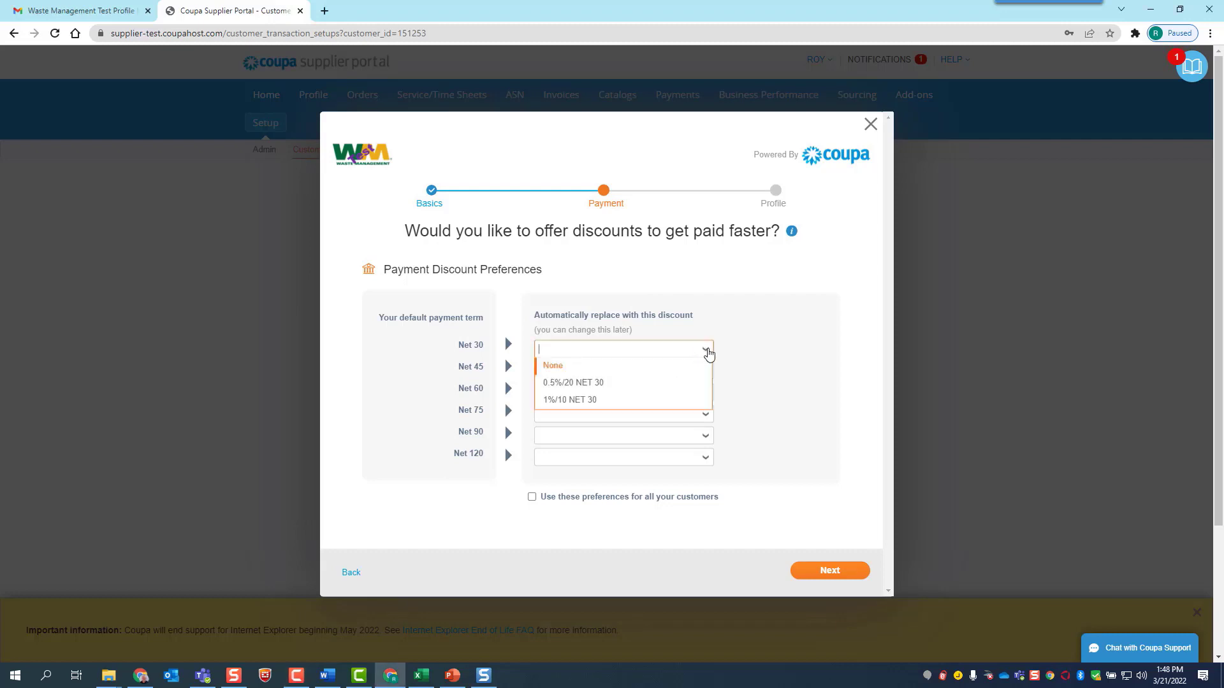
left_click(747, 350)
left_click(844, 571)
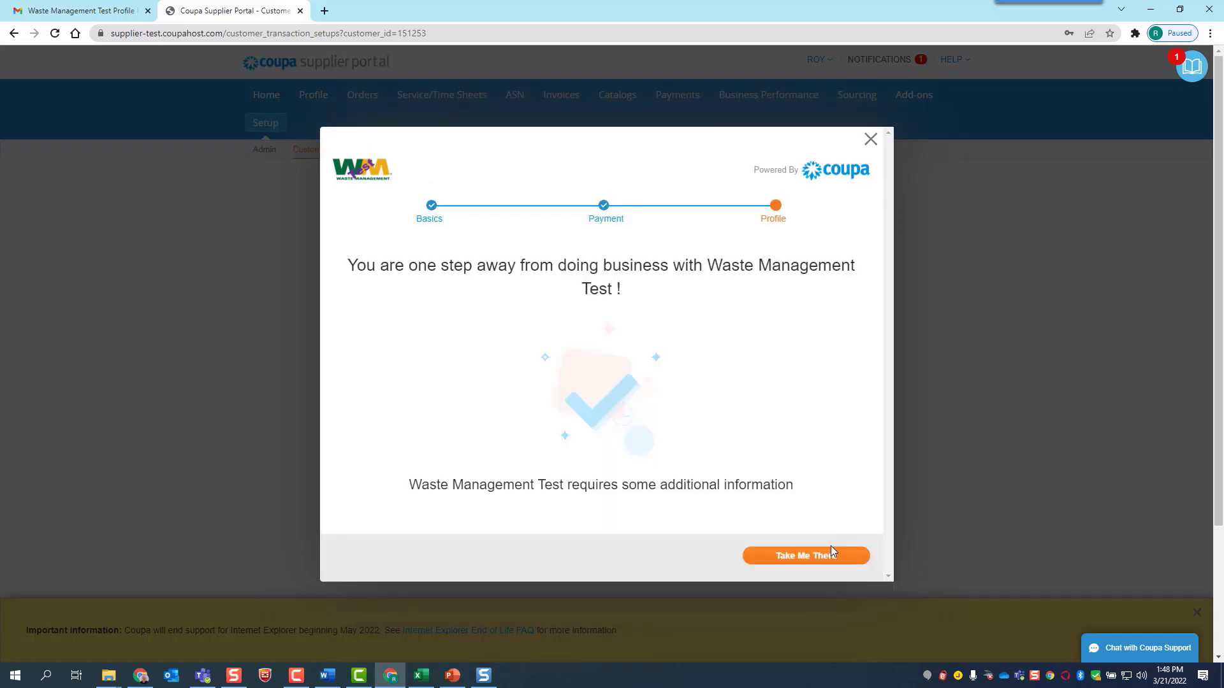
left_click(831, 550)
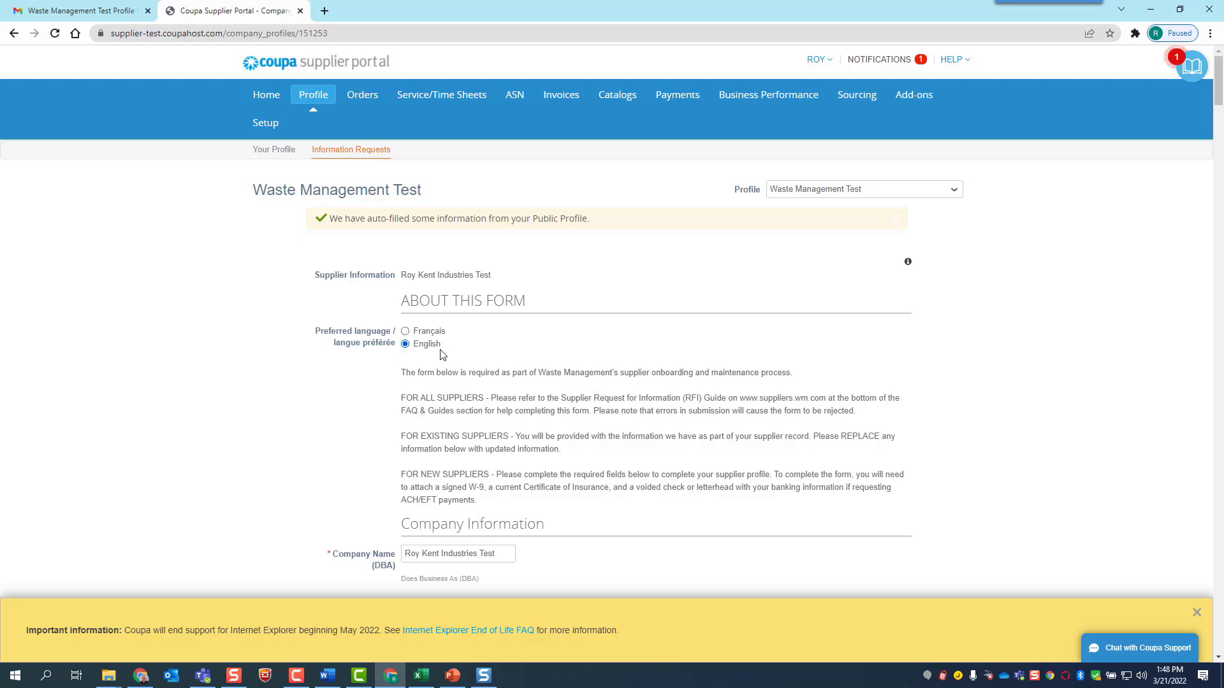
scroll(464, 348, "down", 1)
scroll(463, 348, "down", 1)
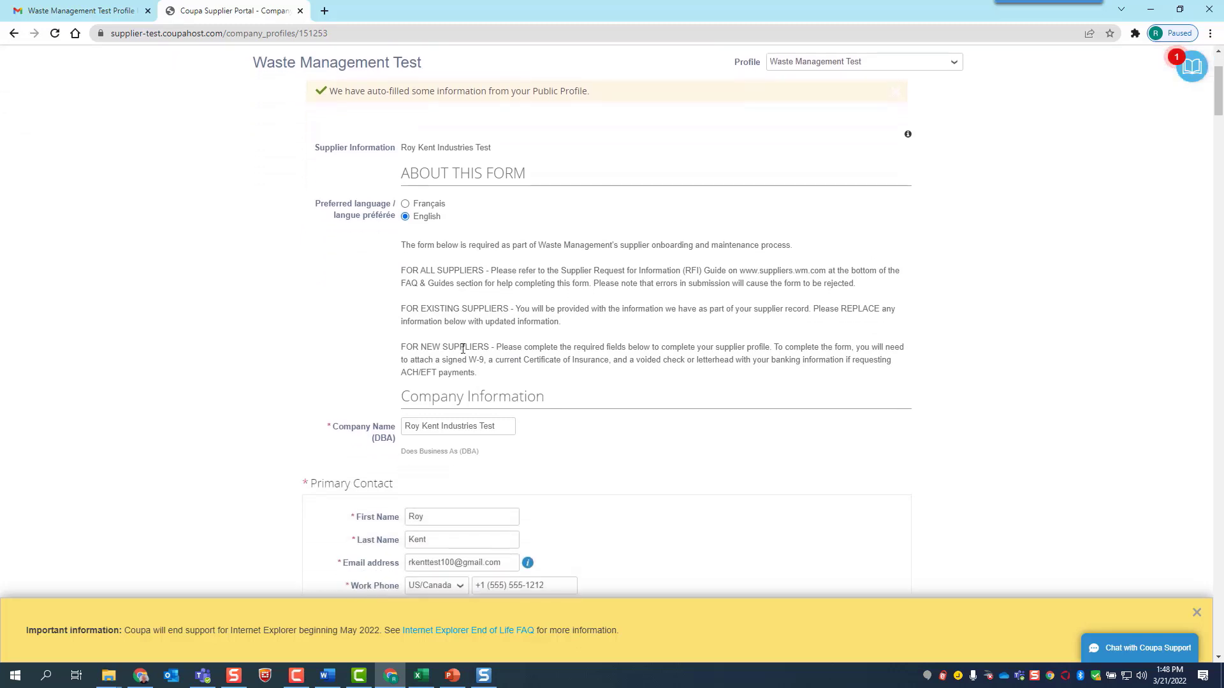
scroll(463, 348, "down", 1)
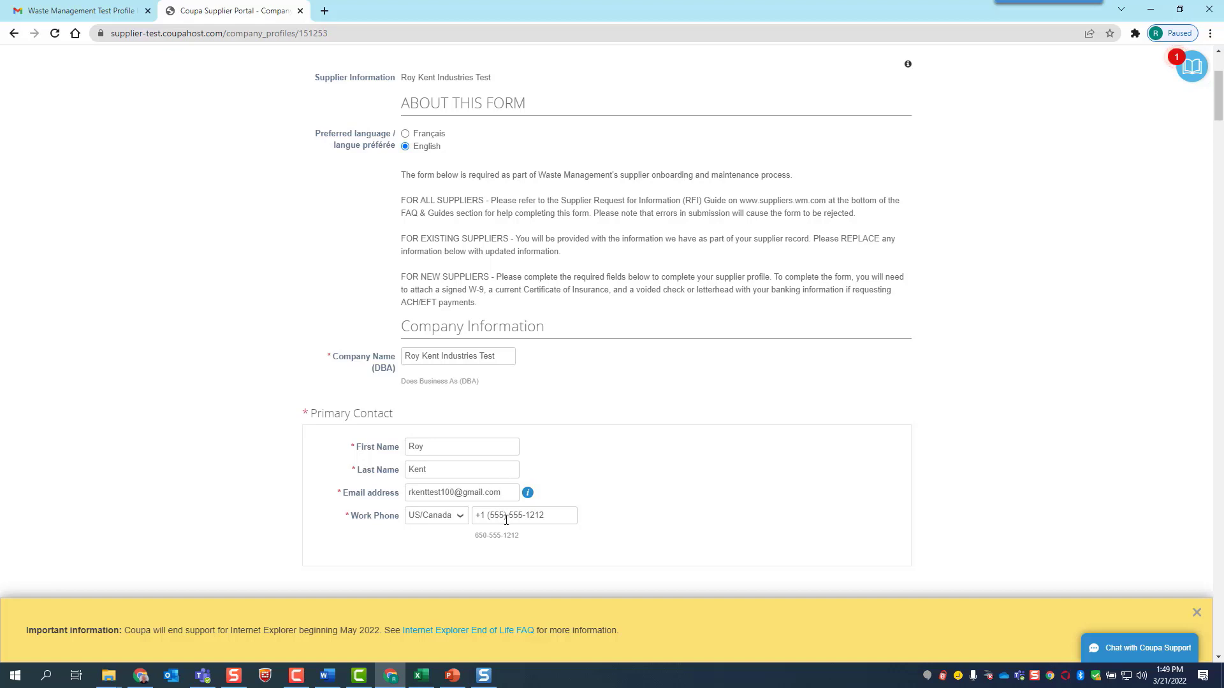
scroll(820, 522, "down", 6)
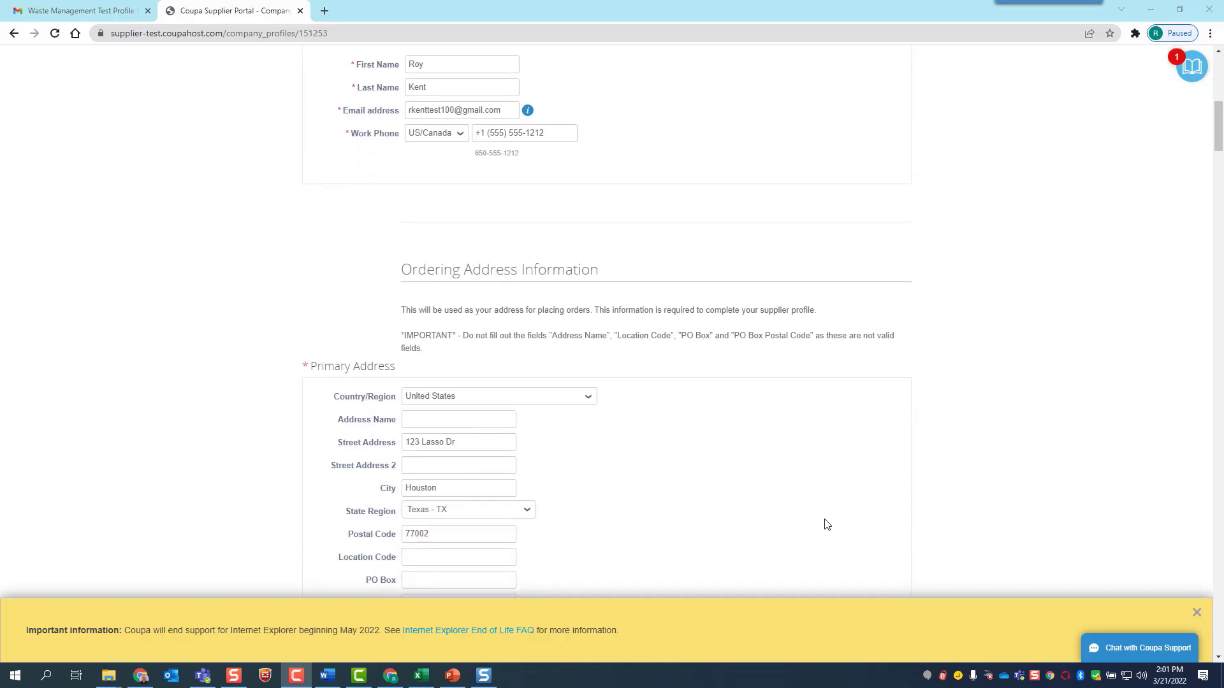
scroll(827, 523, "down", 1)
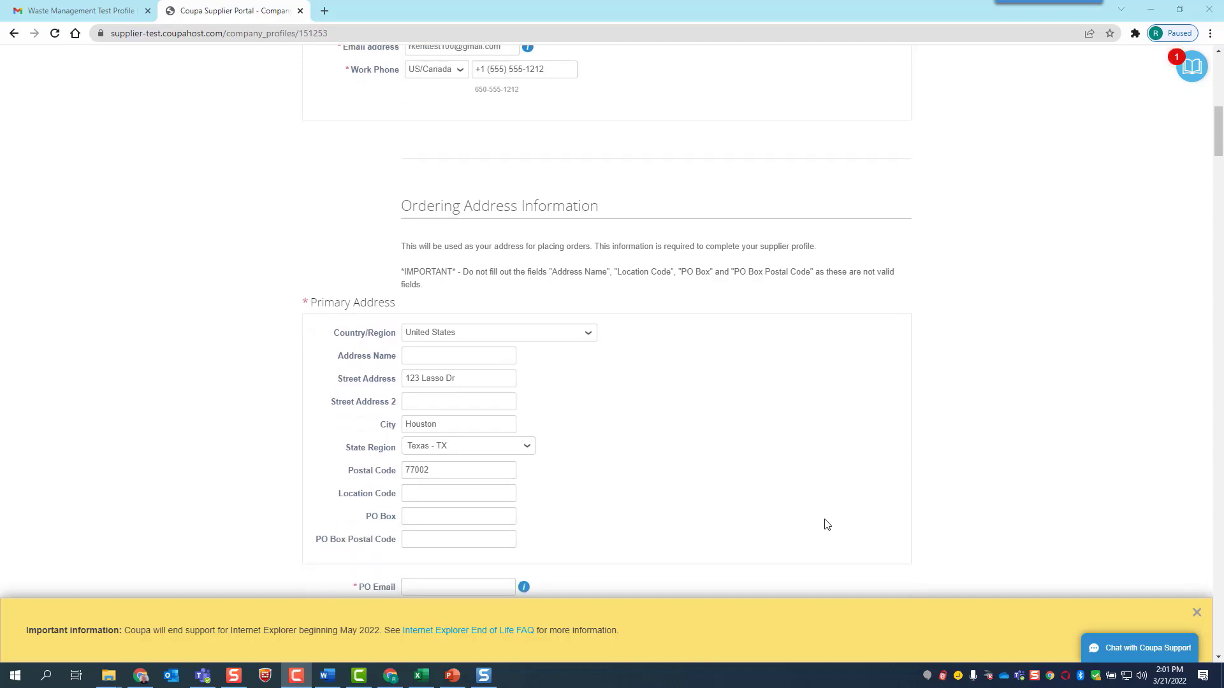
scroll(826, 524, "down", 1)
Enter the supplier's e-mail address in the PO Email field
left_click(471, 527)
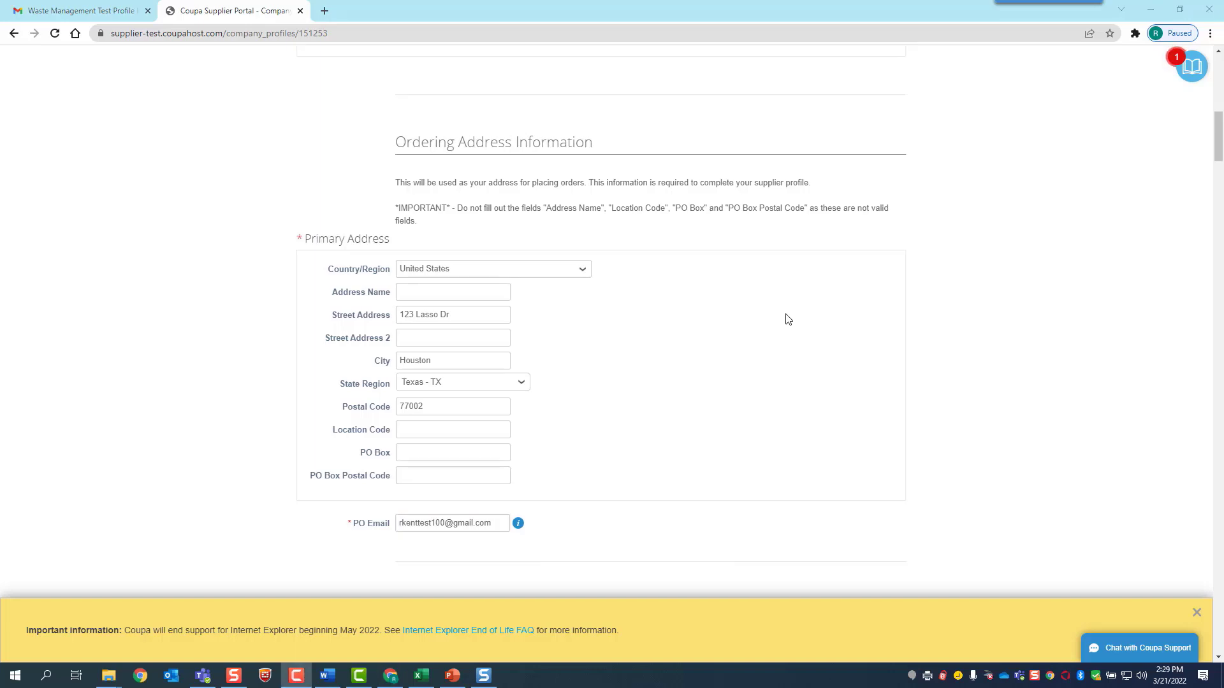
scroll(788, 319, "down", 4)
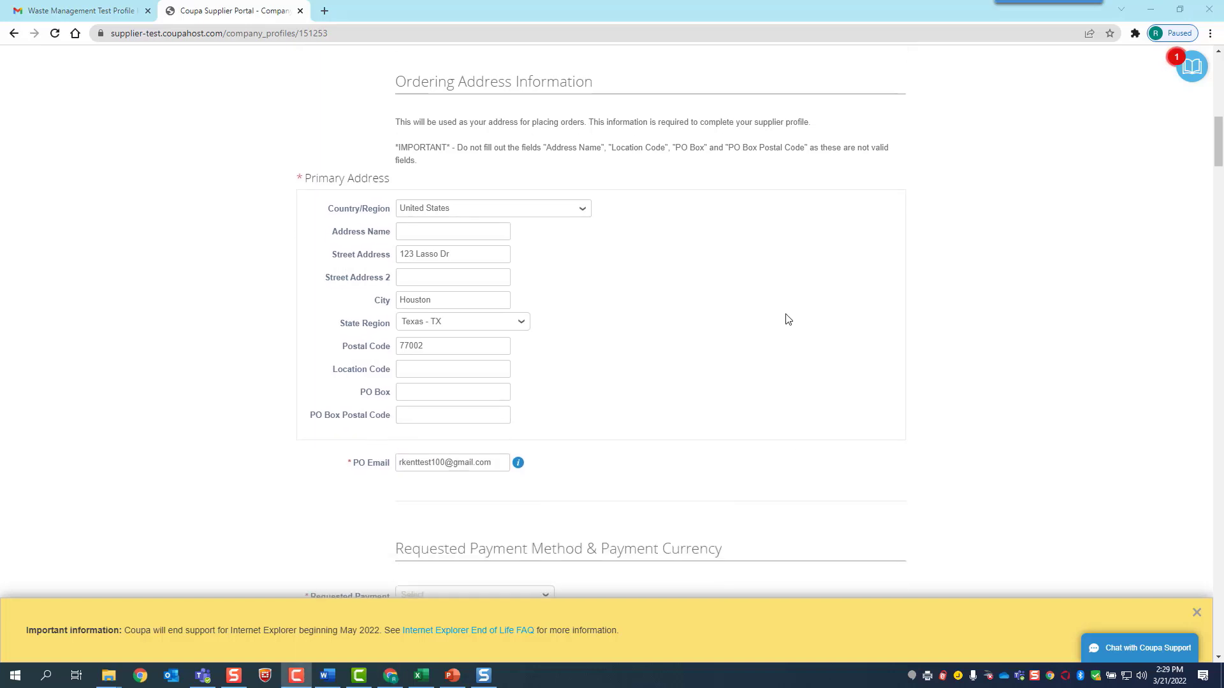
scroll(787, 319, "down", 2)
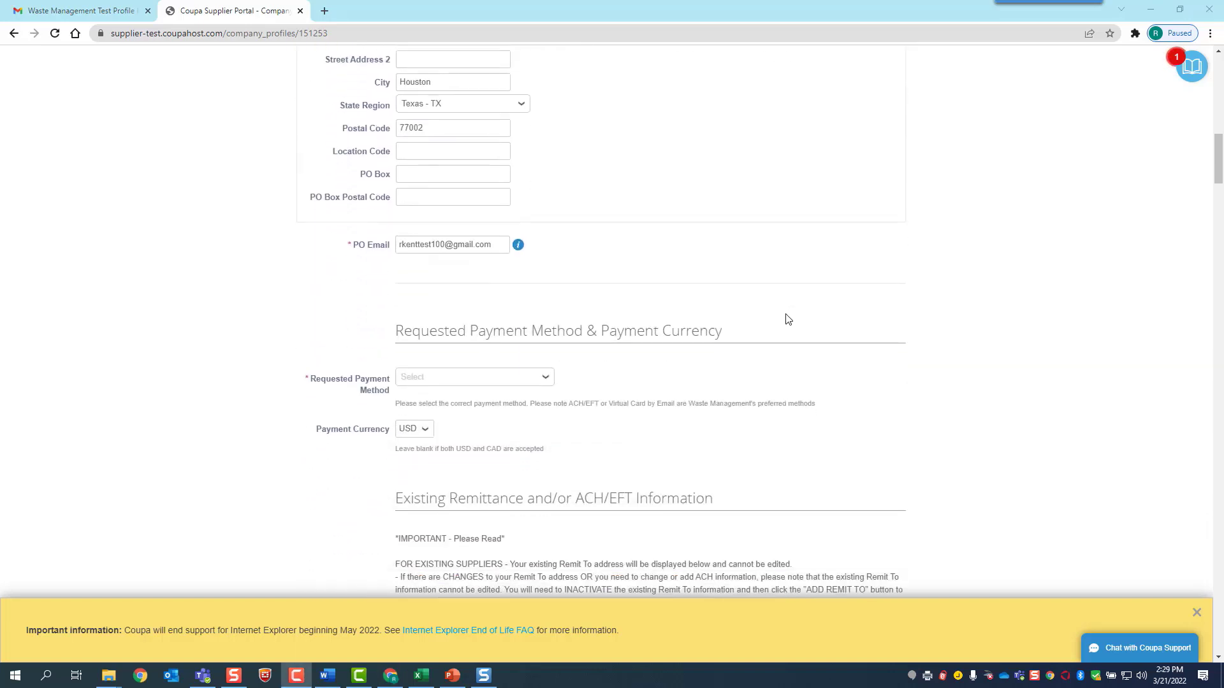
Set the requested payment method to ACH/EFT (EFT) with USD as payment currency
left_click(546, 275)
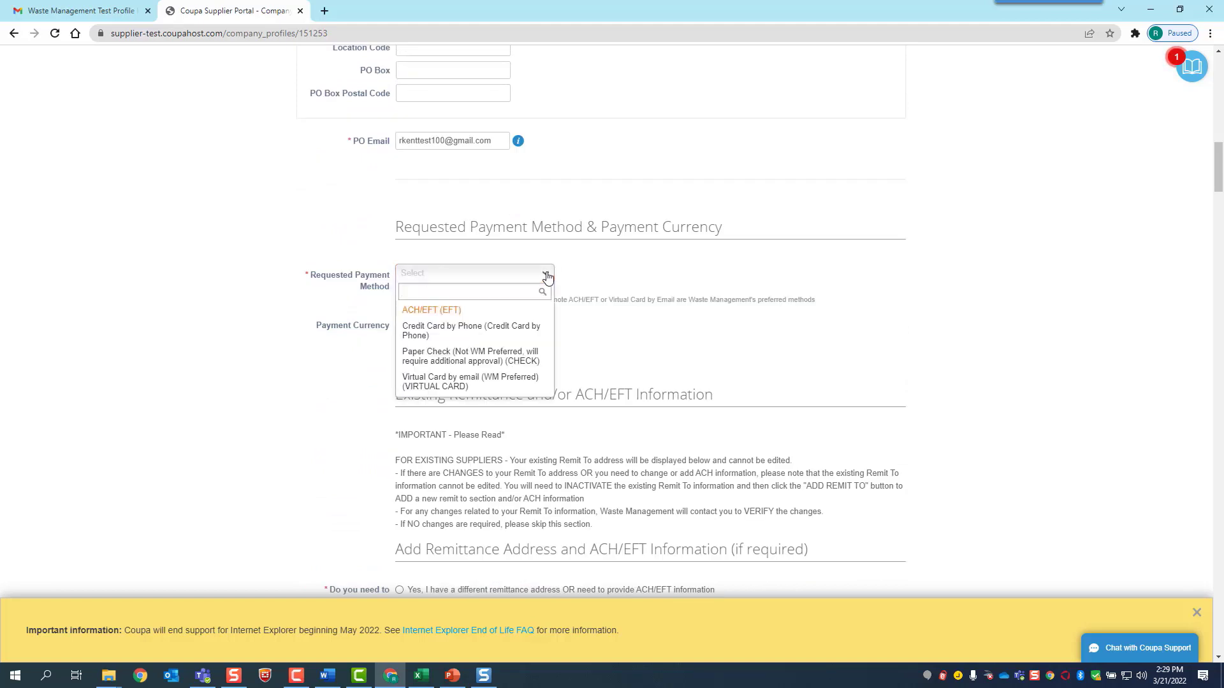
left_click(527, 315)
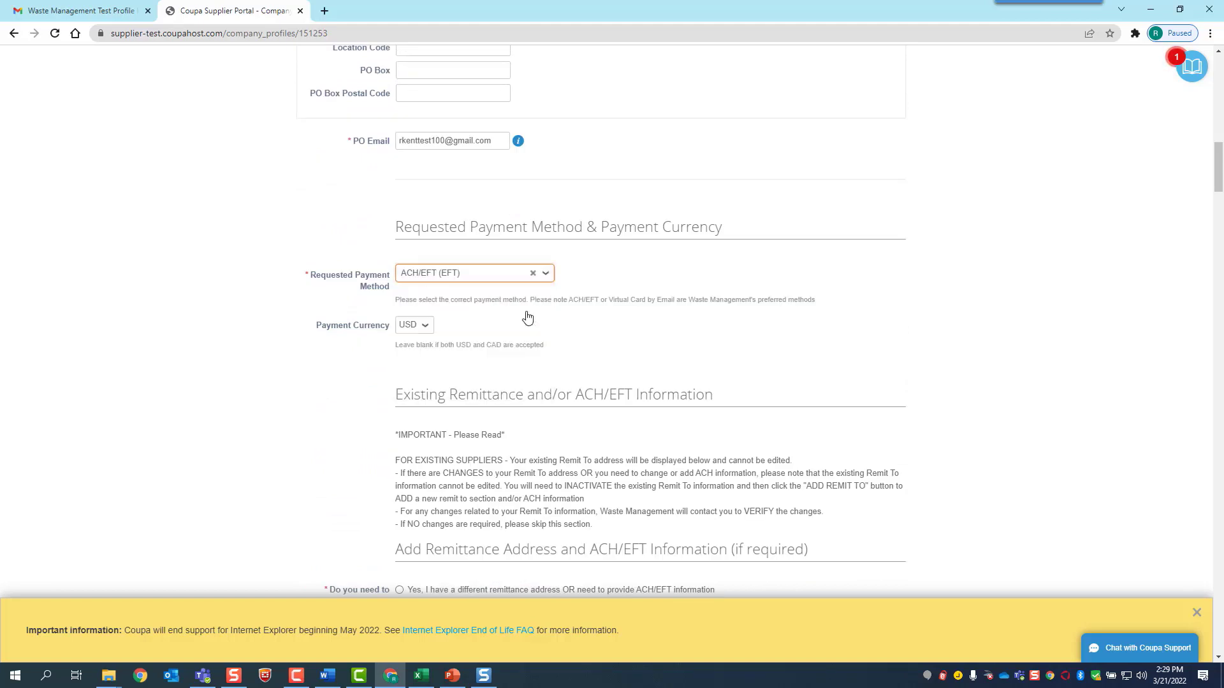
left_click(431, 327)
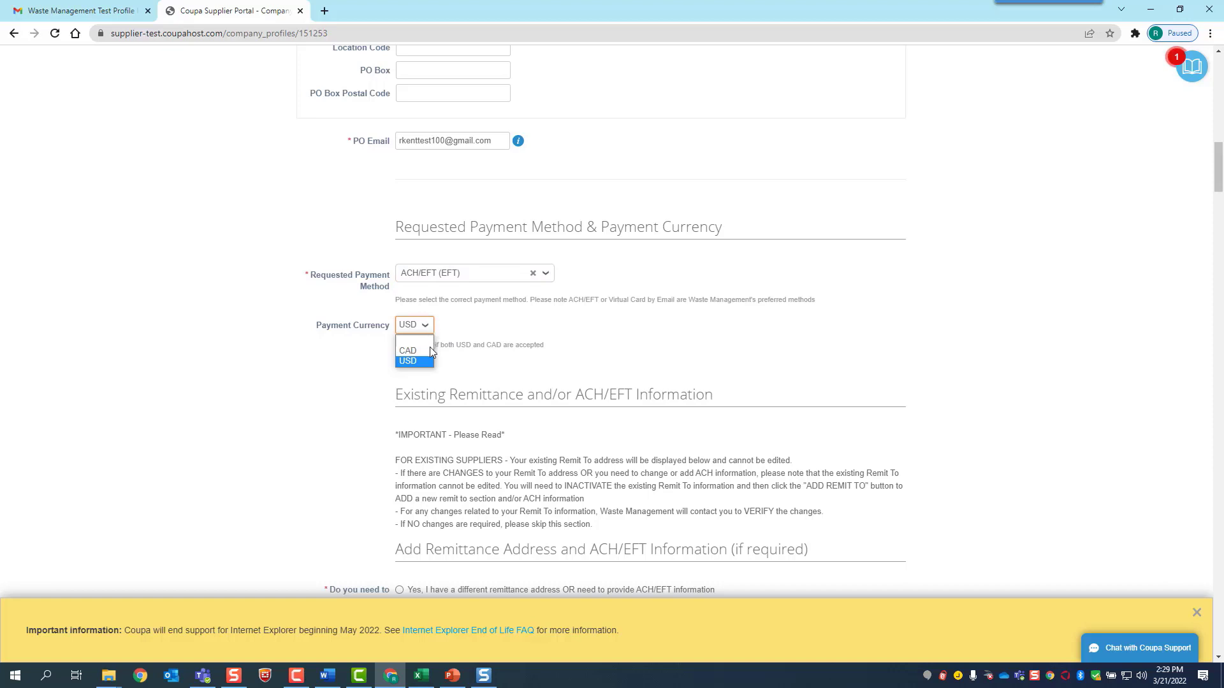
left_click(427, 364)
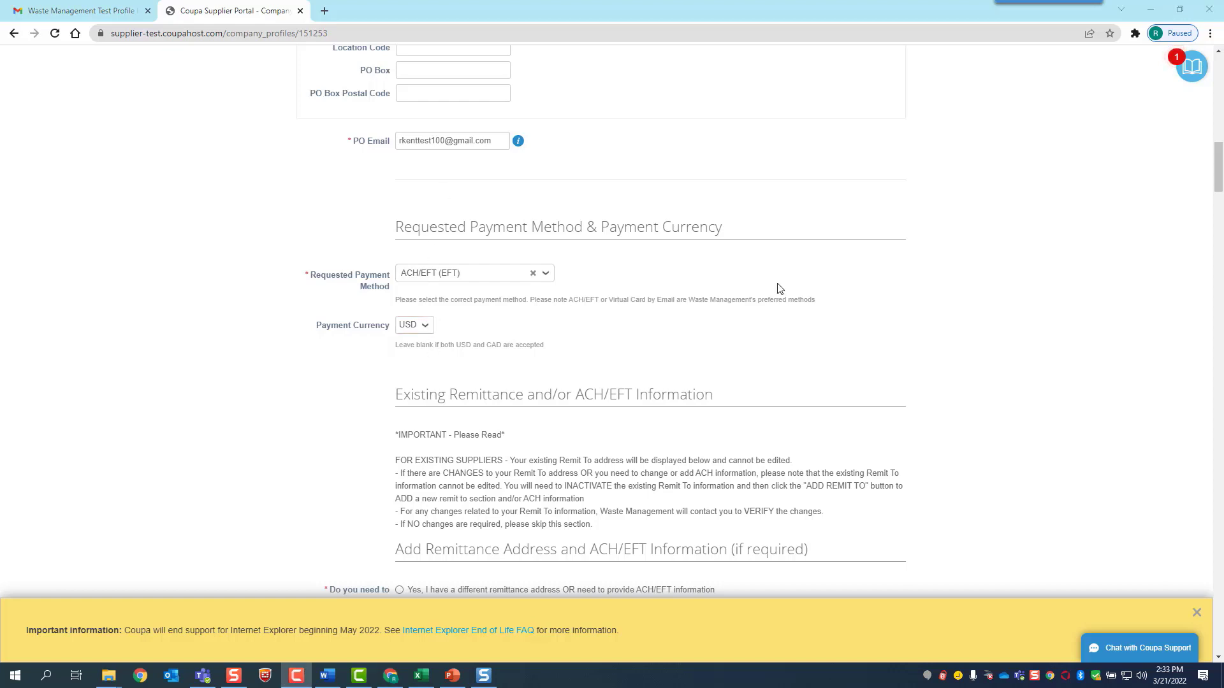
scroll(773, 317, "down", 4)
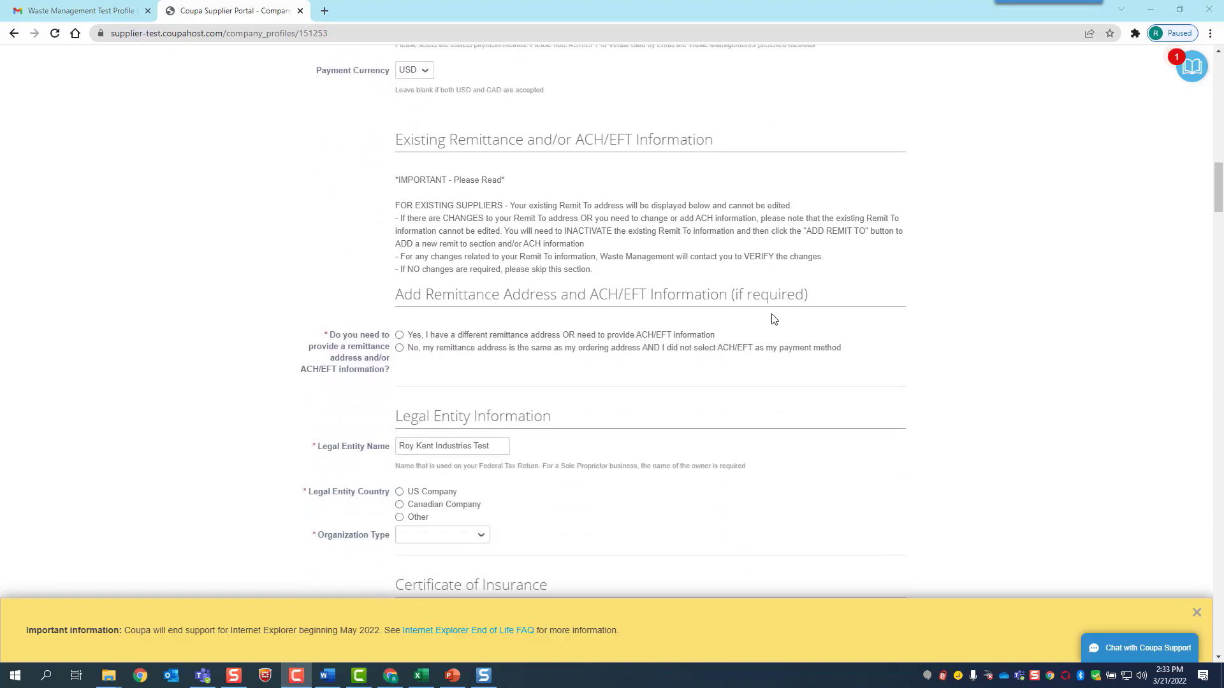
scroll(773, 319, "down", 1)
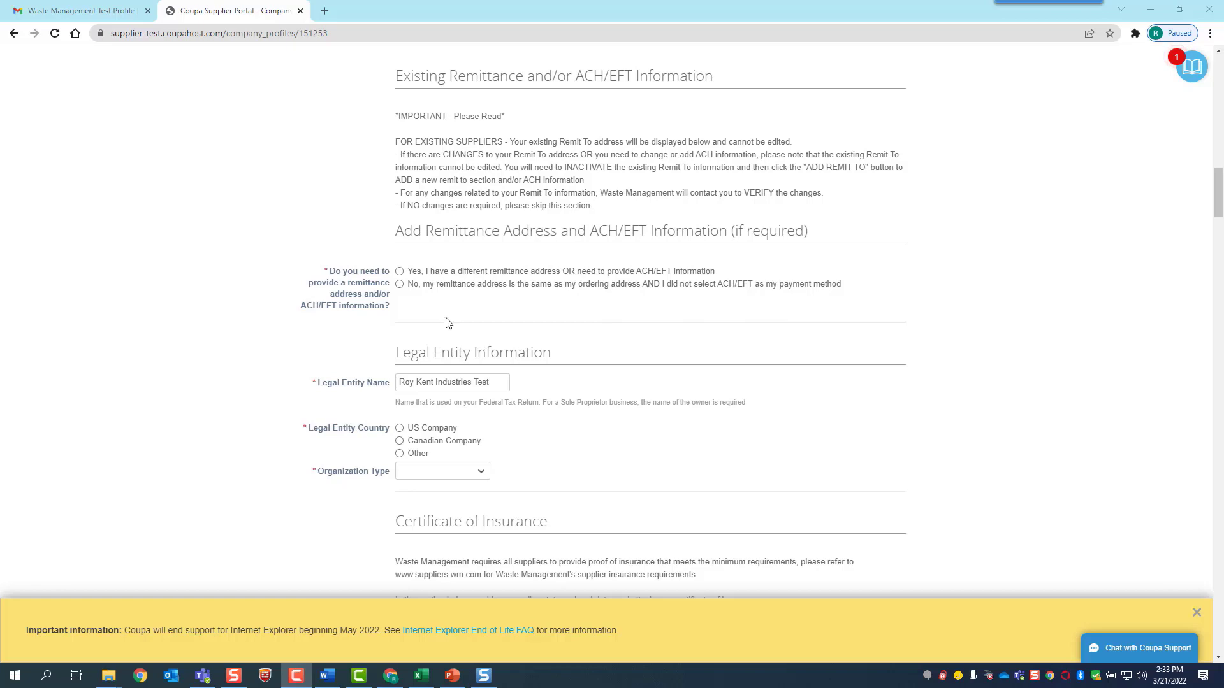
Answer yes to providing remittance details and start creating a new remit-to address
left_click(398, 273)
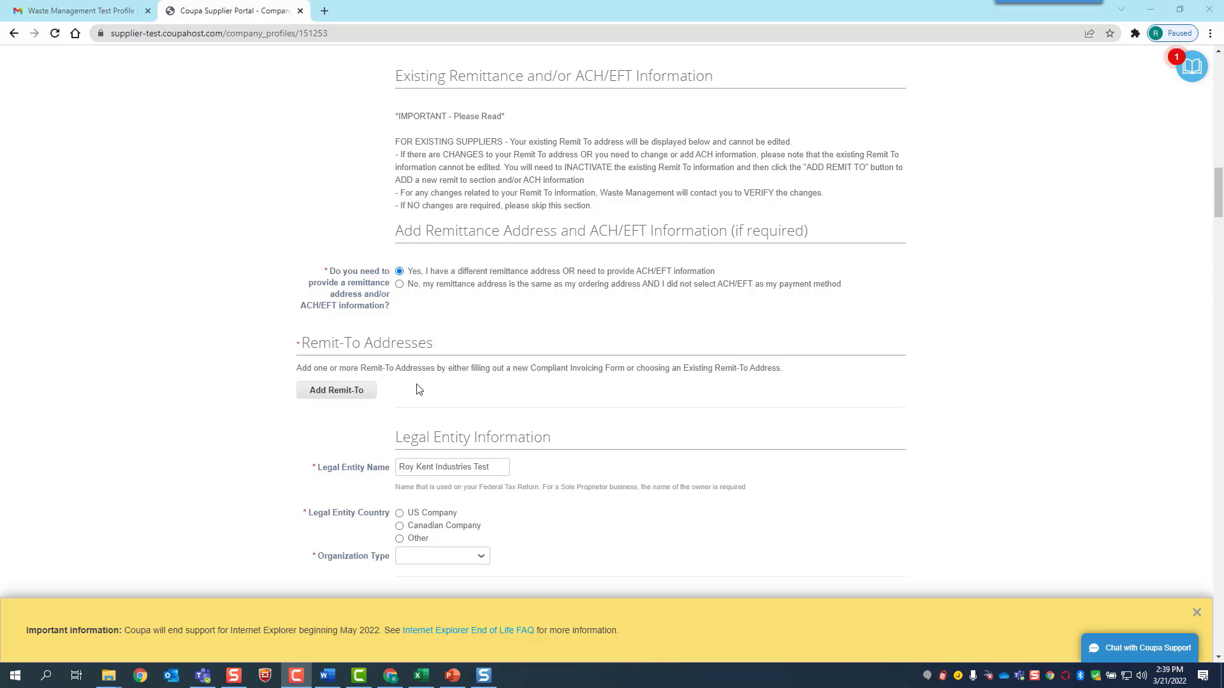
left_click(360, 394)
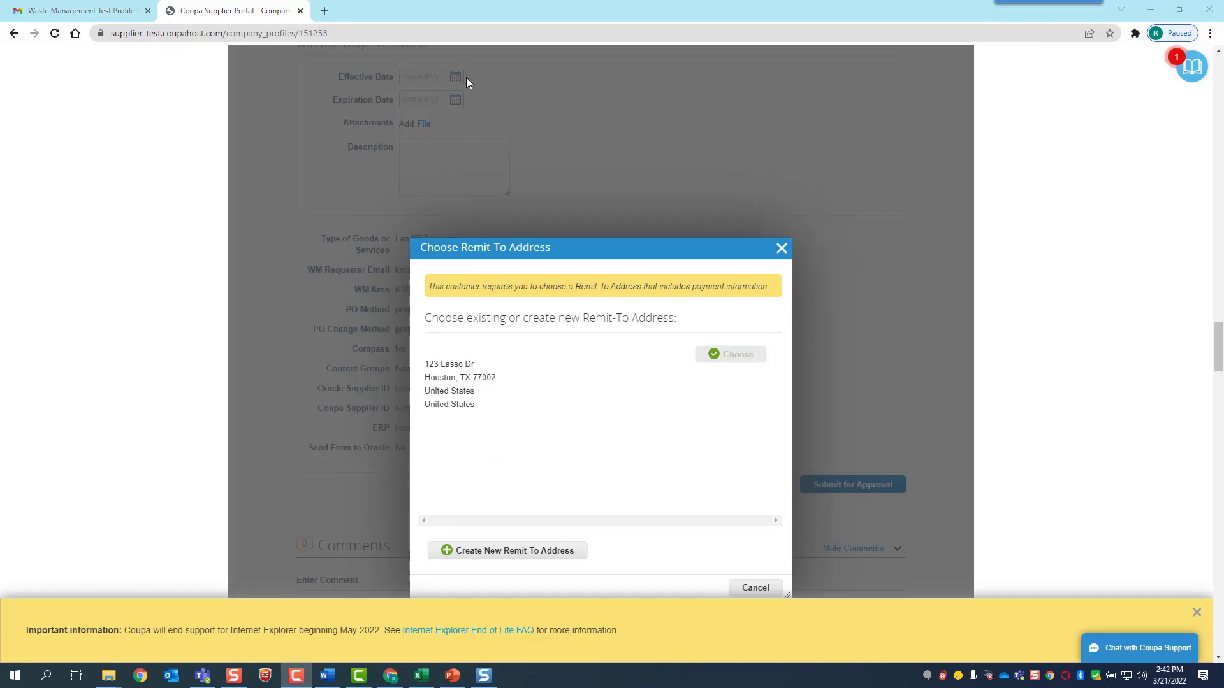
left_click(531, 551)
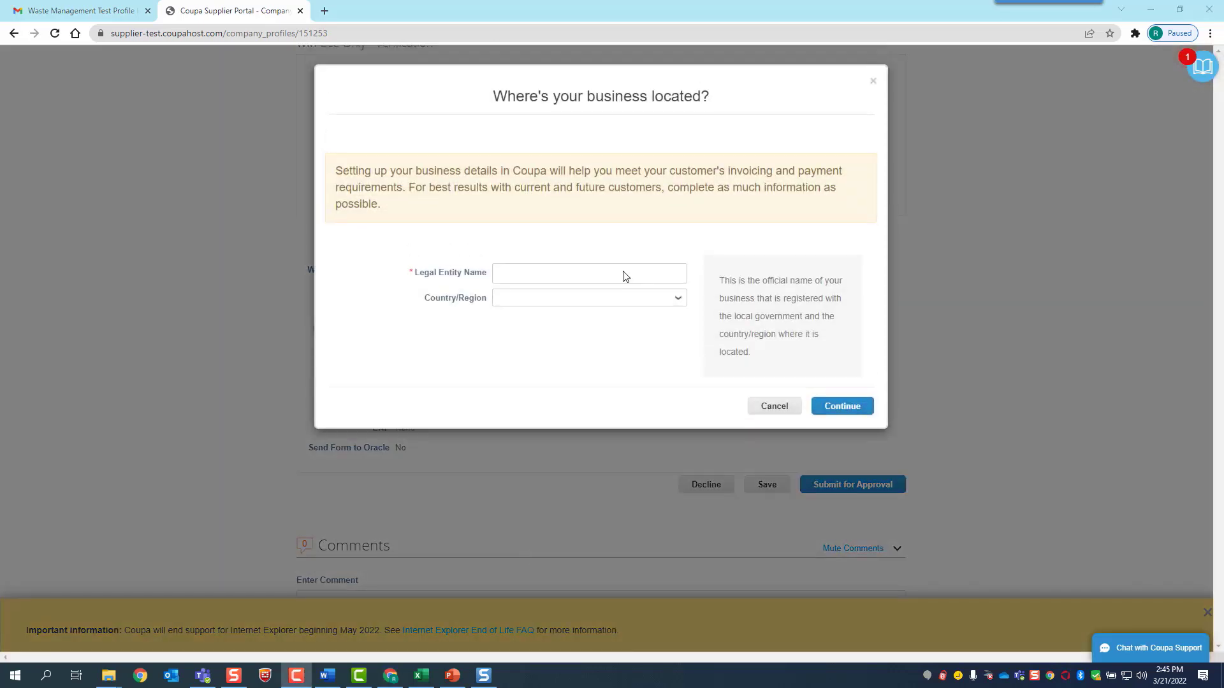
left_click(624, 271)
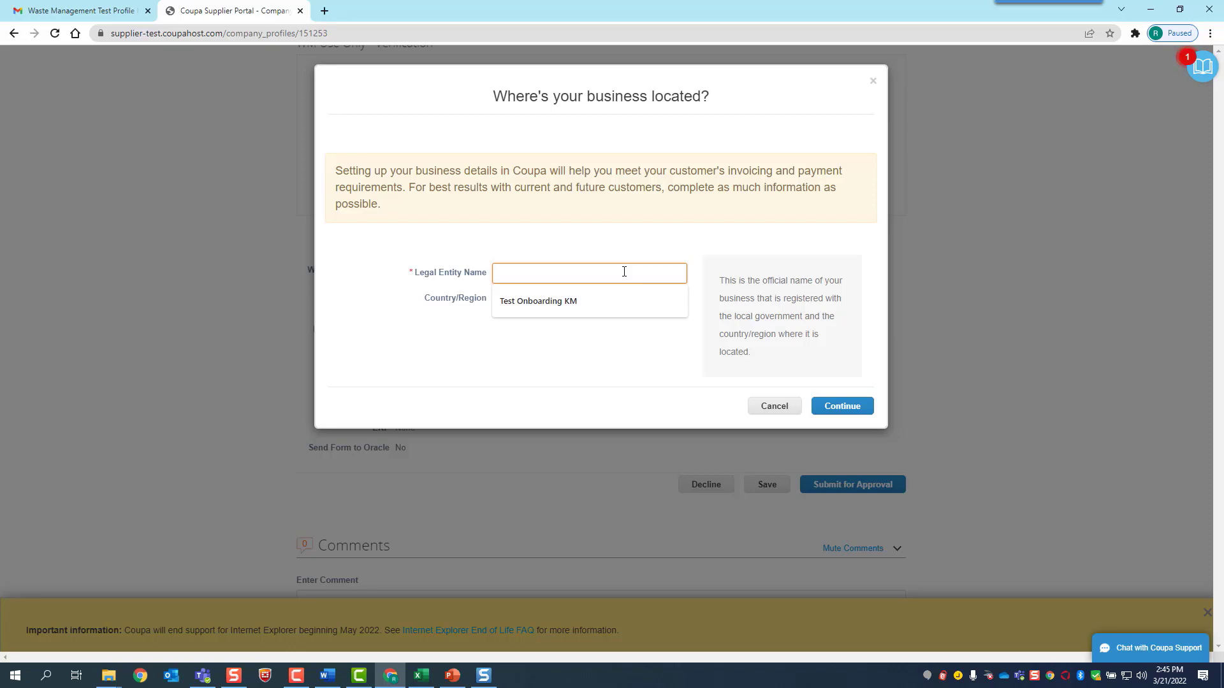
Enter the company's legal entity name, choose United States as the country, and continue
type("Roy Kent Industries ")
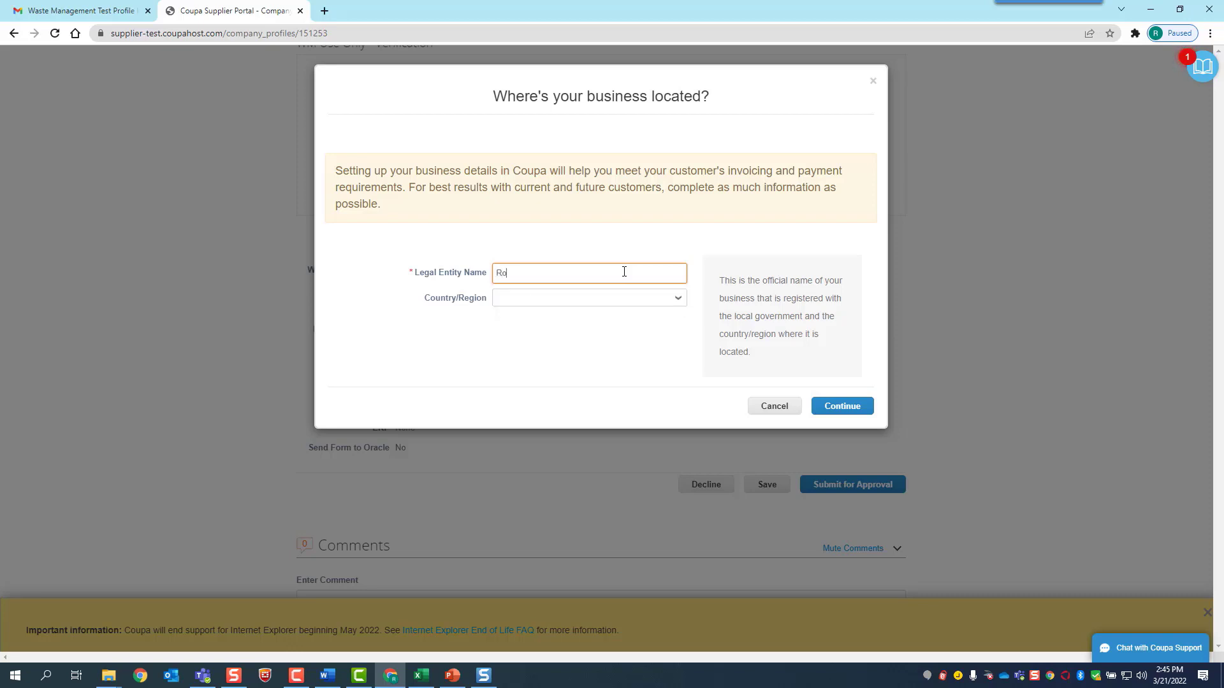
type("Test")
left_click(626, 298)
left_click(675, 333)
left_click(826, 411)
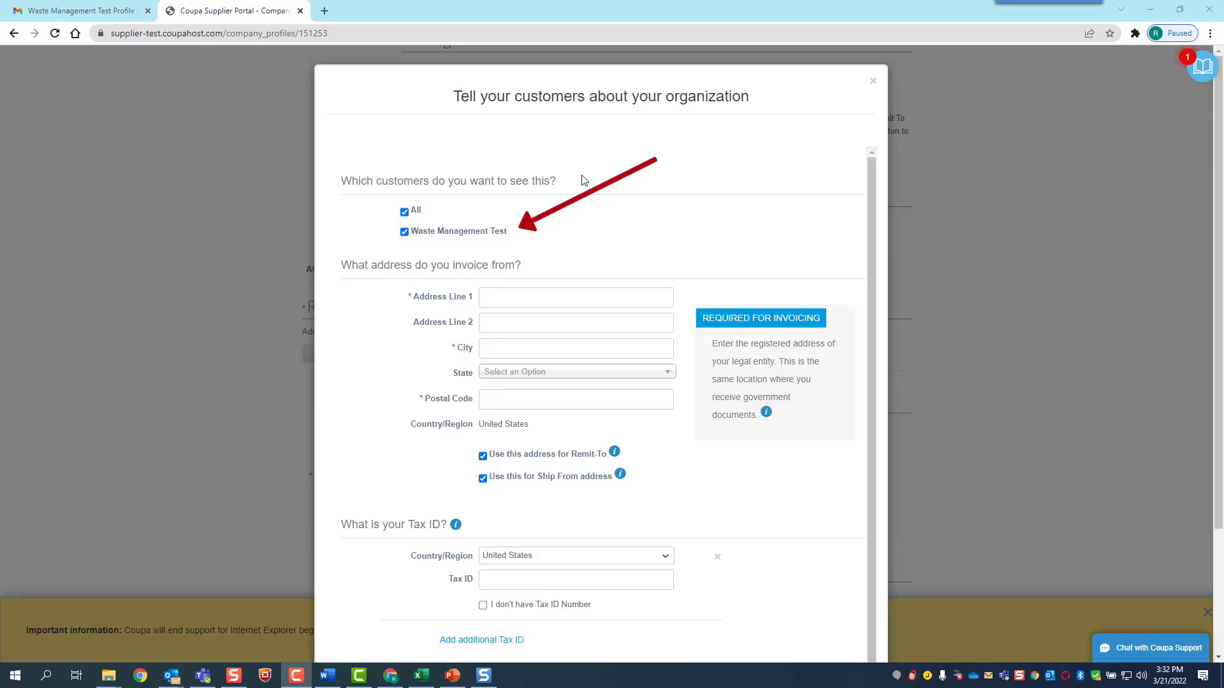
Enter the business street address, city, Texas - TX state and postal code
left_click(528, 292)
type("123 Lasso Dr")
key("Tab")
key("Tab")
type("Houston")
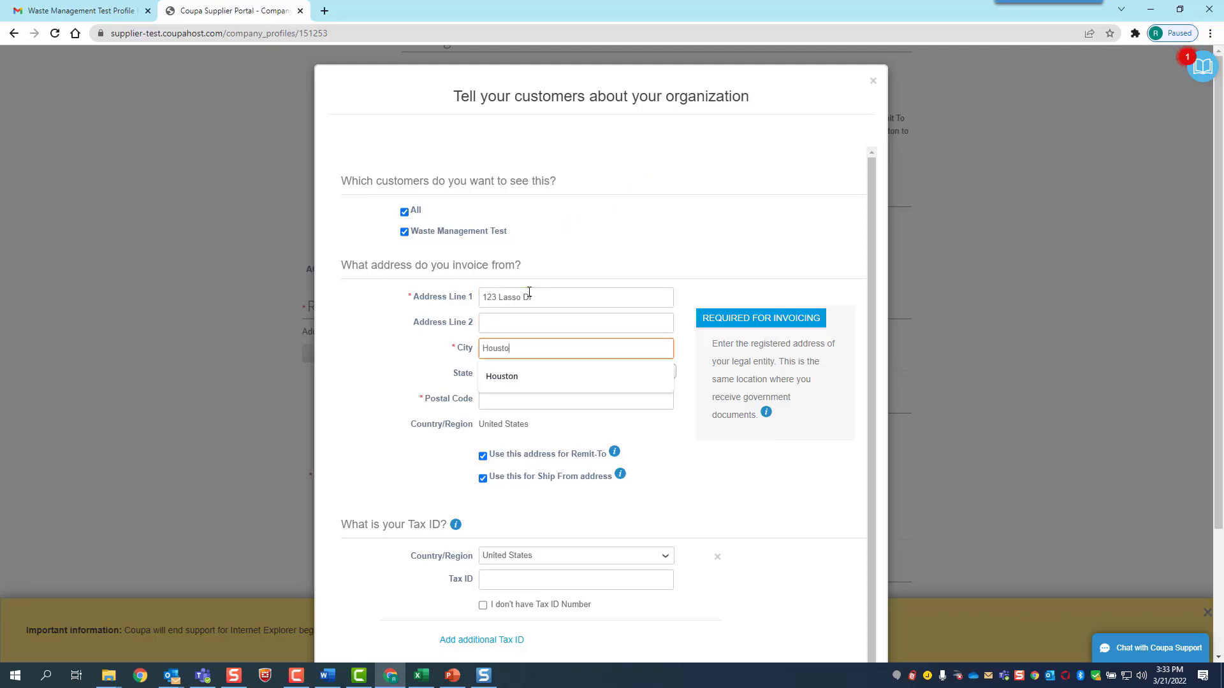
key("Tab")
type("te")
left_click(506, 426)
left_click(506, 403)
type("77002")
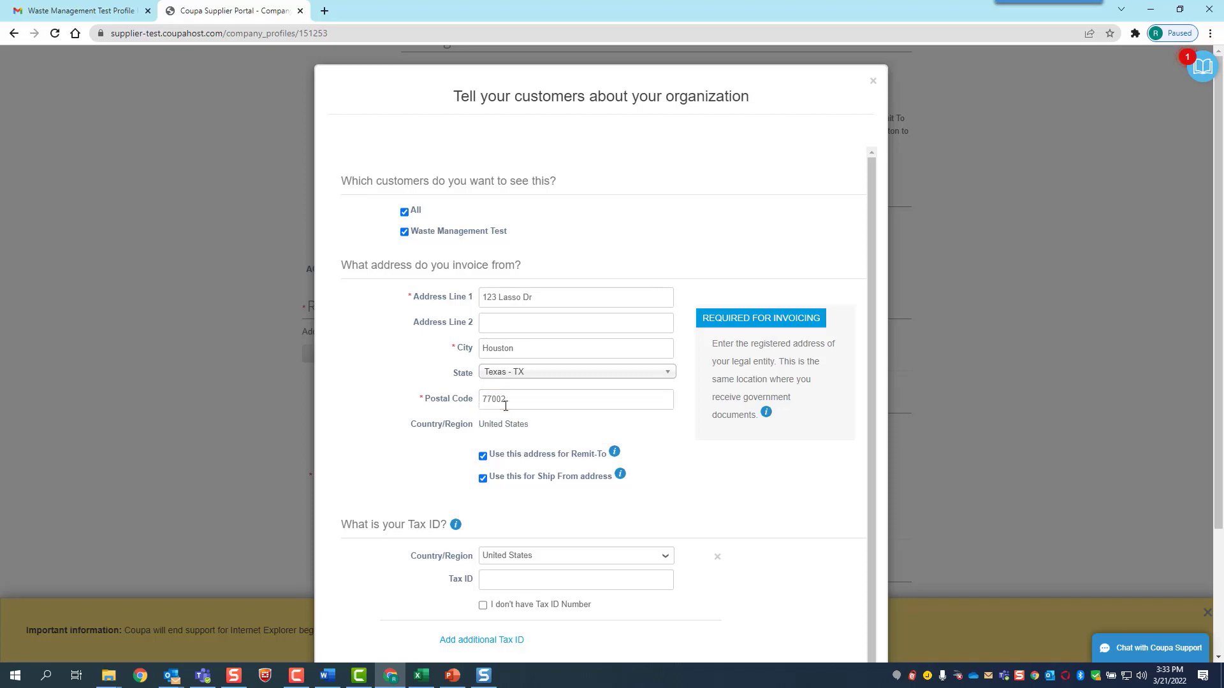
scroll(601, 475, "down", 1)
Enter the company's tax ID and save the organization details
left_click(523, 567)
type("23")
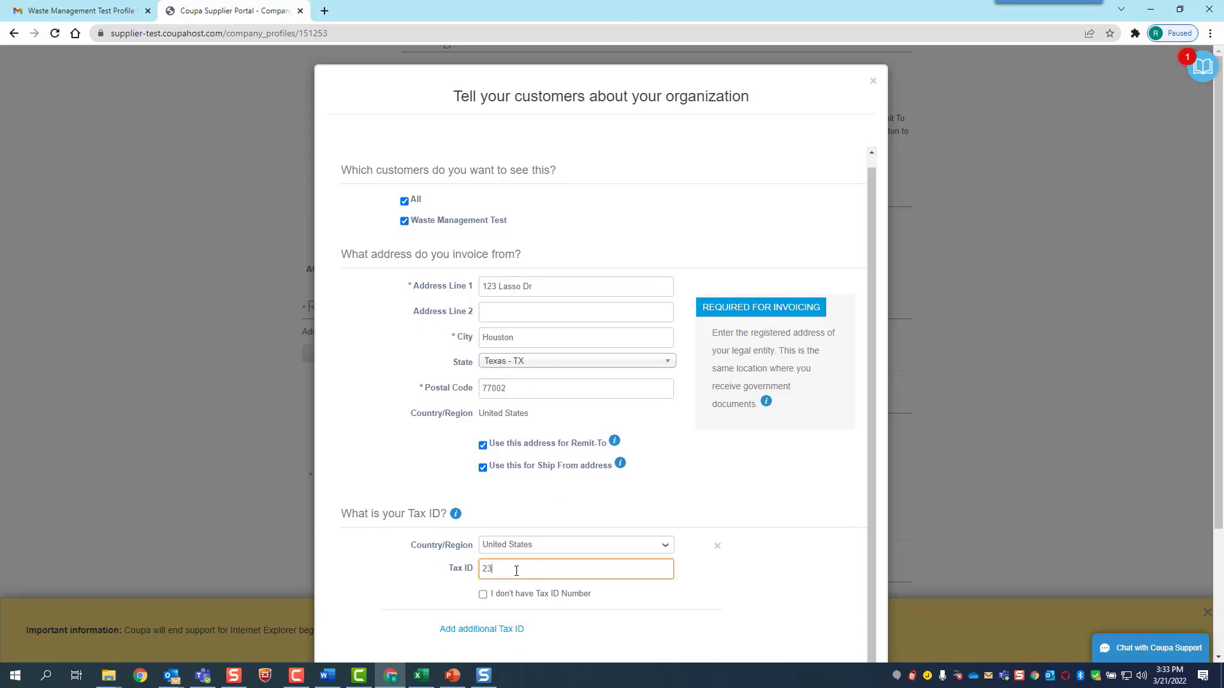
type("4567891")
scroll(668, 528, "down", 3)
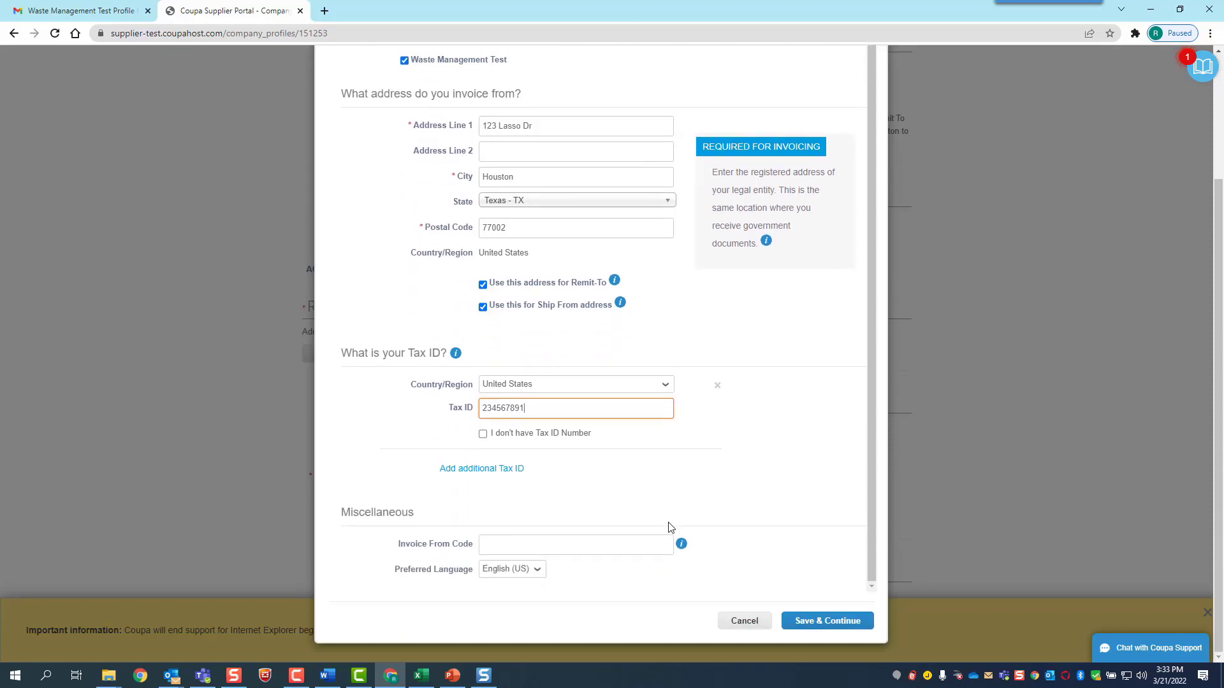
left_click(834, 624)
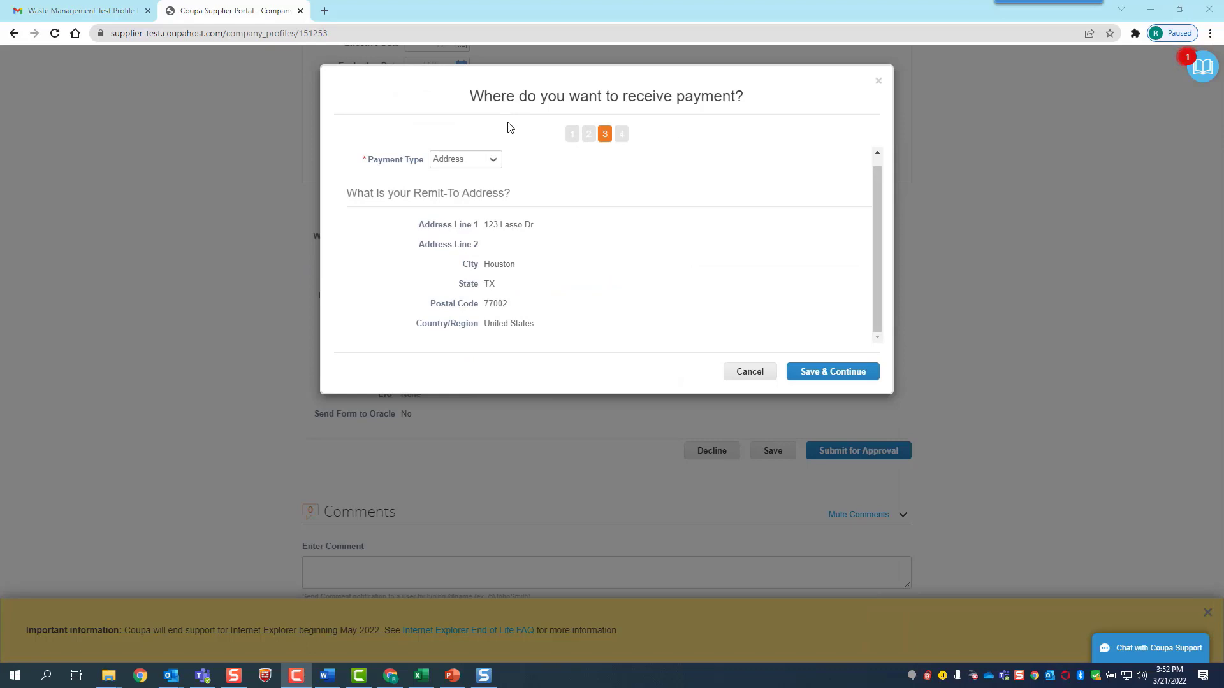
Choose Bank Account payment with Wells Fargo as bank, entering the account and routing numbers
left_click(494, 164)
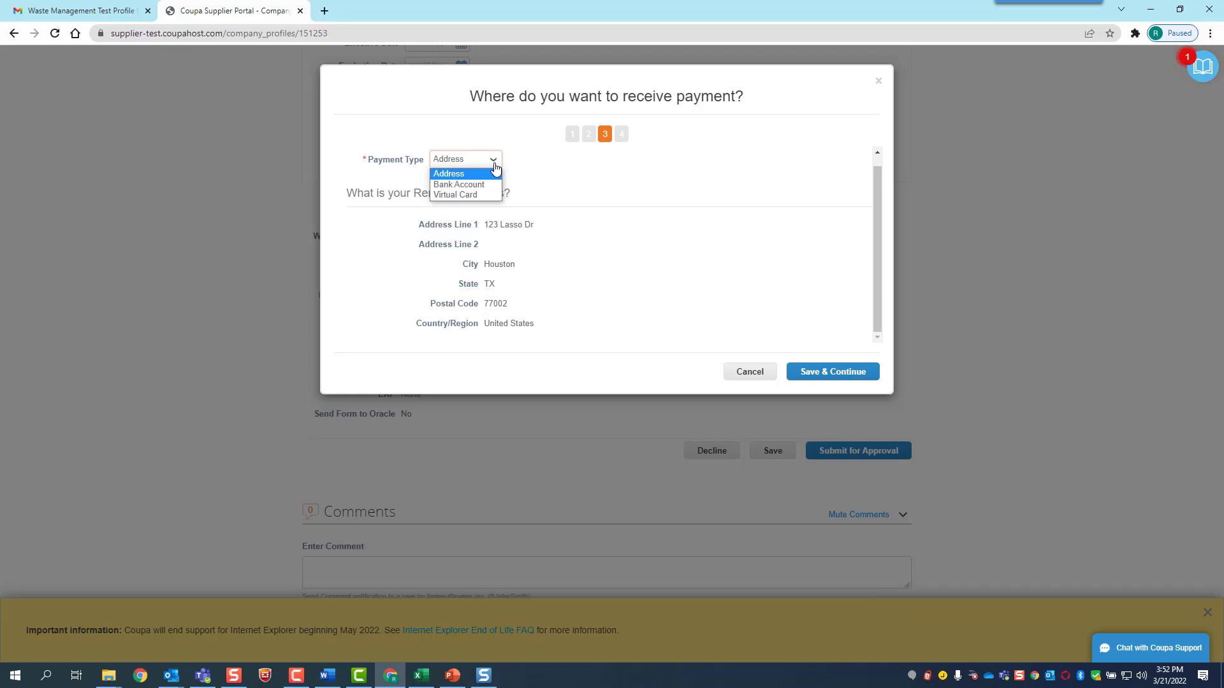
left_click(468, 185)
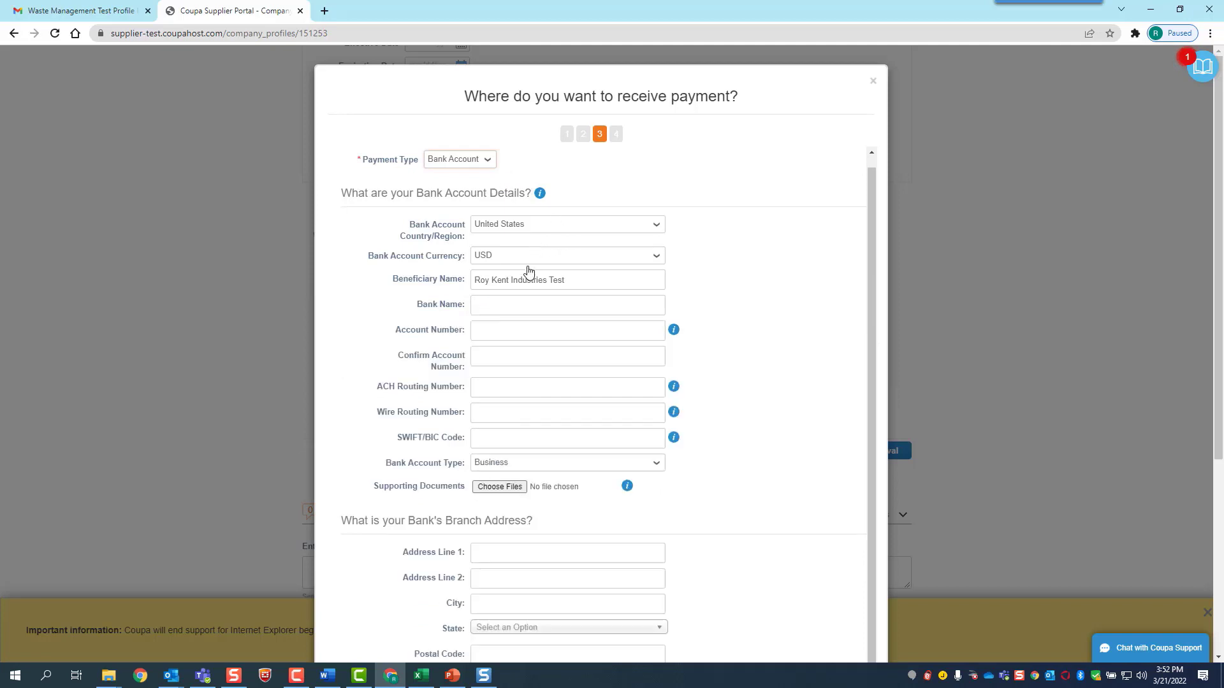
left_click(513, 308)
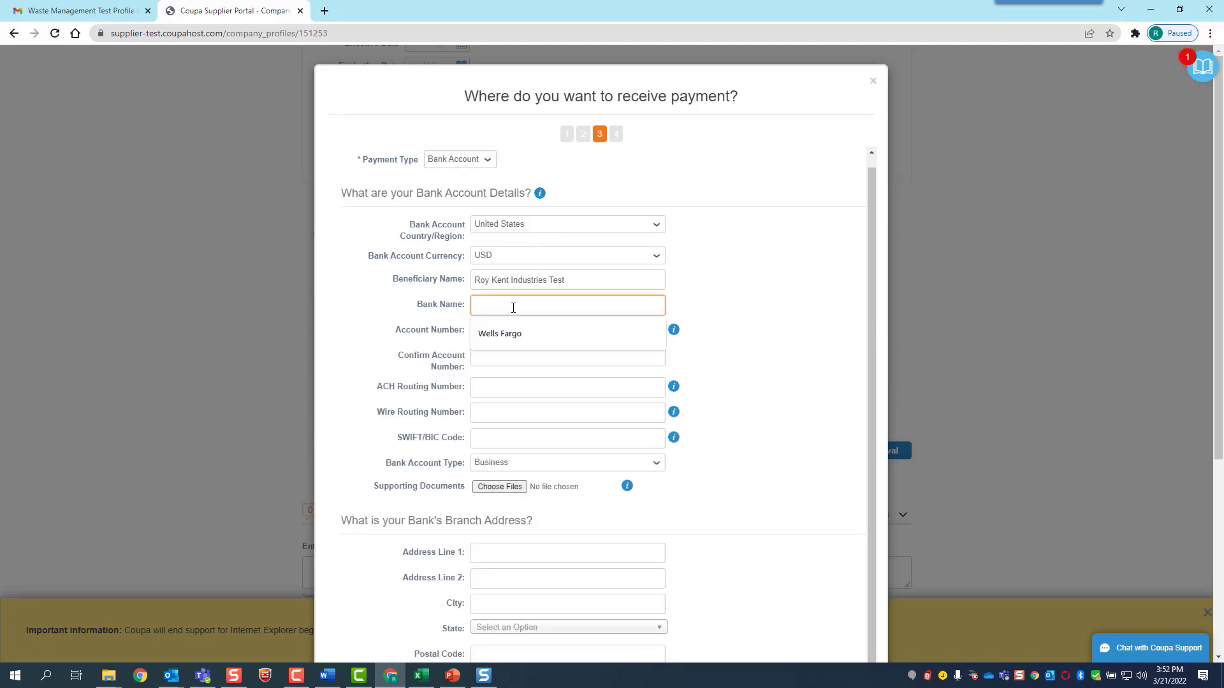
type("Wells Fargo")
key("Tab")
type("999")
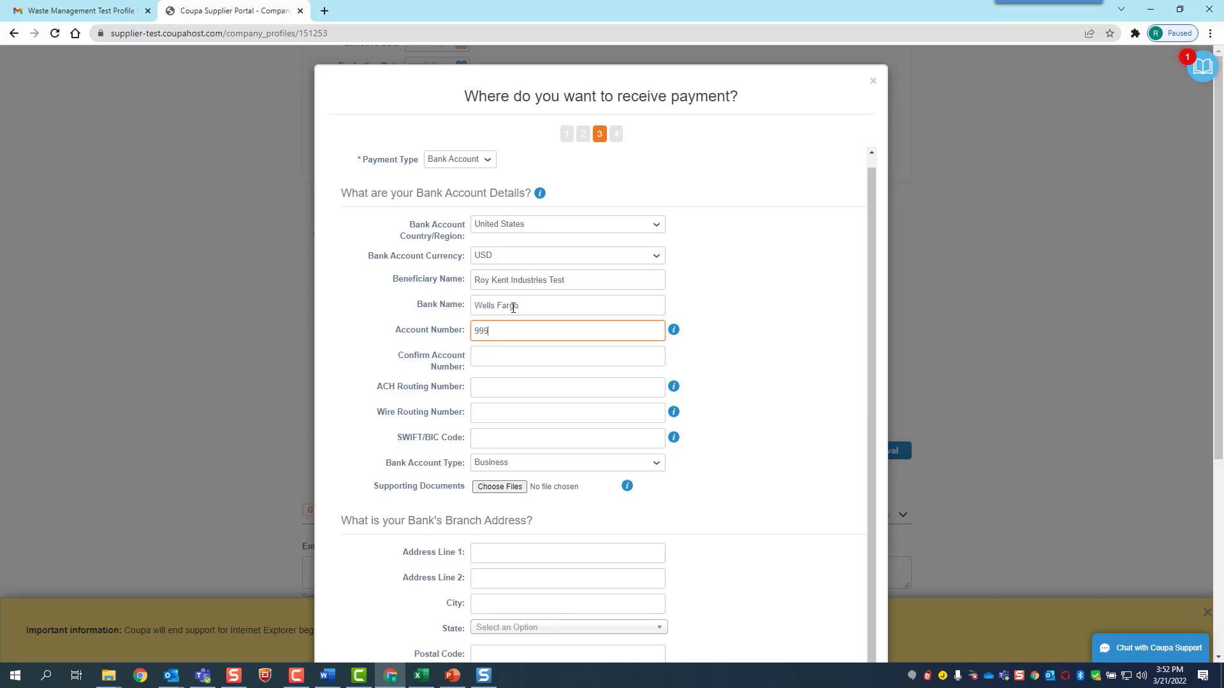
type("666333")
key("Tab")
type("999666333")
key("Tab")
type("111222333")
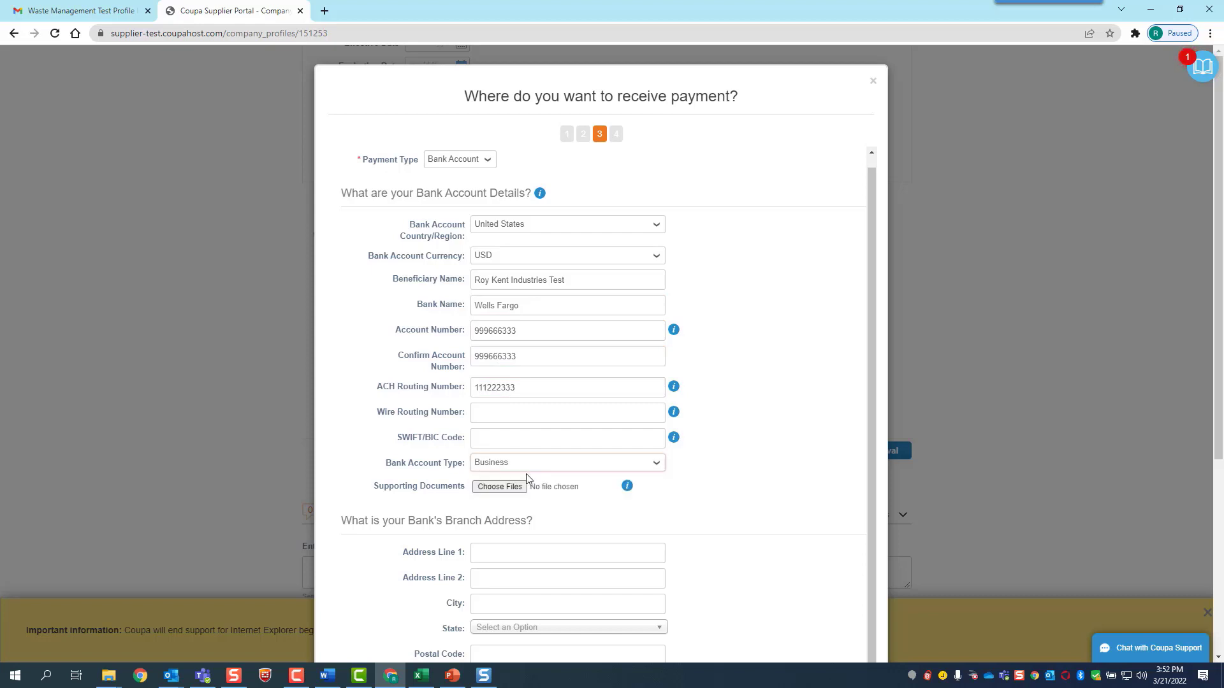
Fill in the Houston, Texas bank branch address and save the payment details
scroll(527, 472, "down", 2)
left_click(522, 426)
left_click(518, 446)
key("Tab")
left_click(511, 466)
left_click(500, 489)
left_click(511, 478)
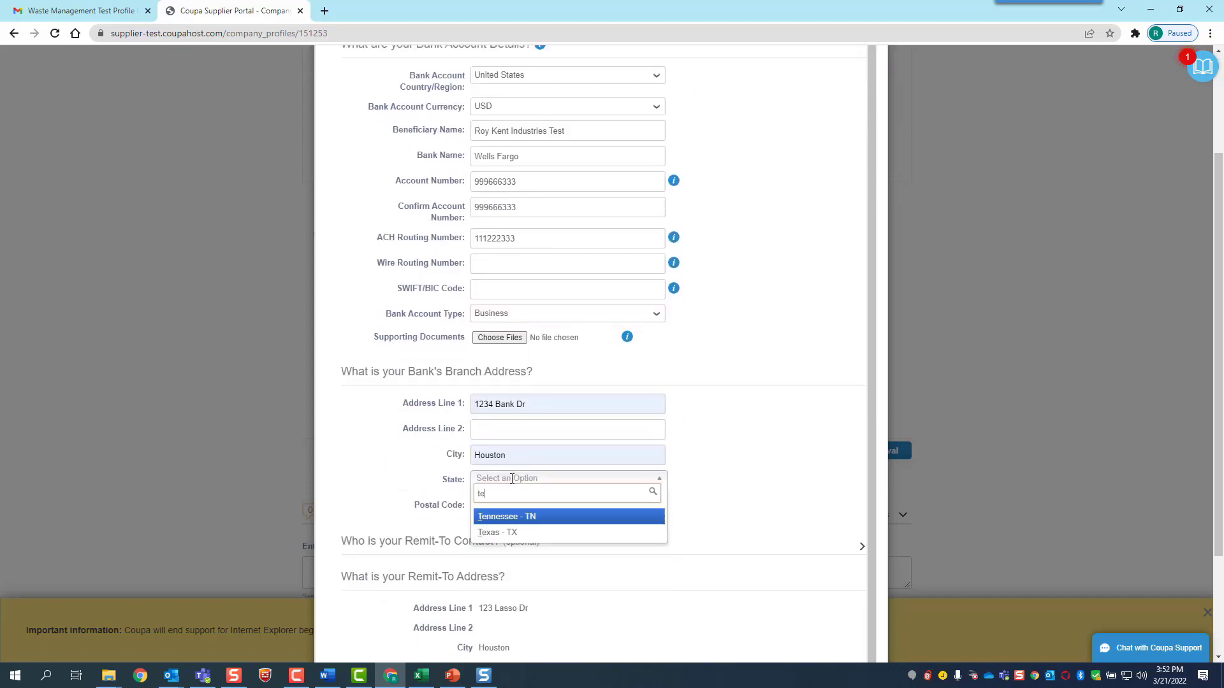
type("tex")
left_click(523, 490)
left_click(522, 489)
type("77002")
scroll(637, 548, "down", 2)
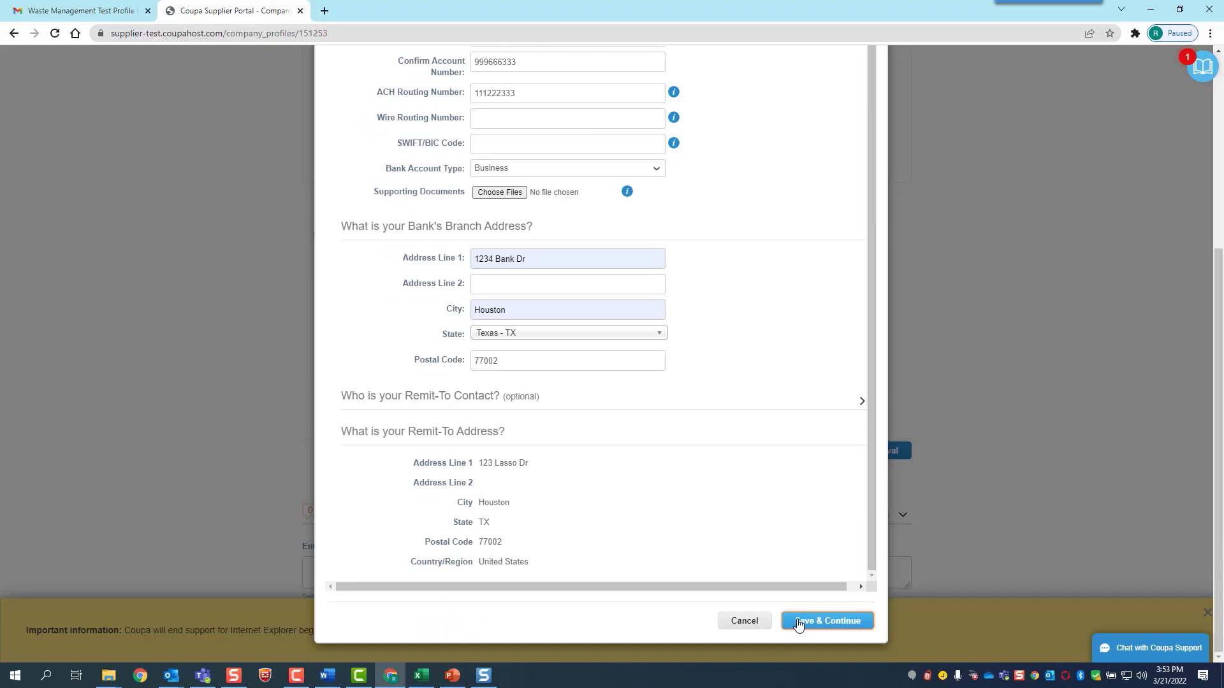
left_click(798, 622)
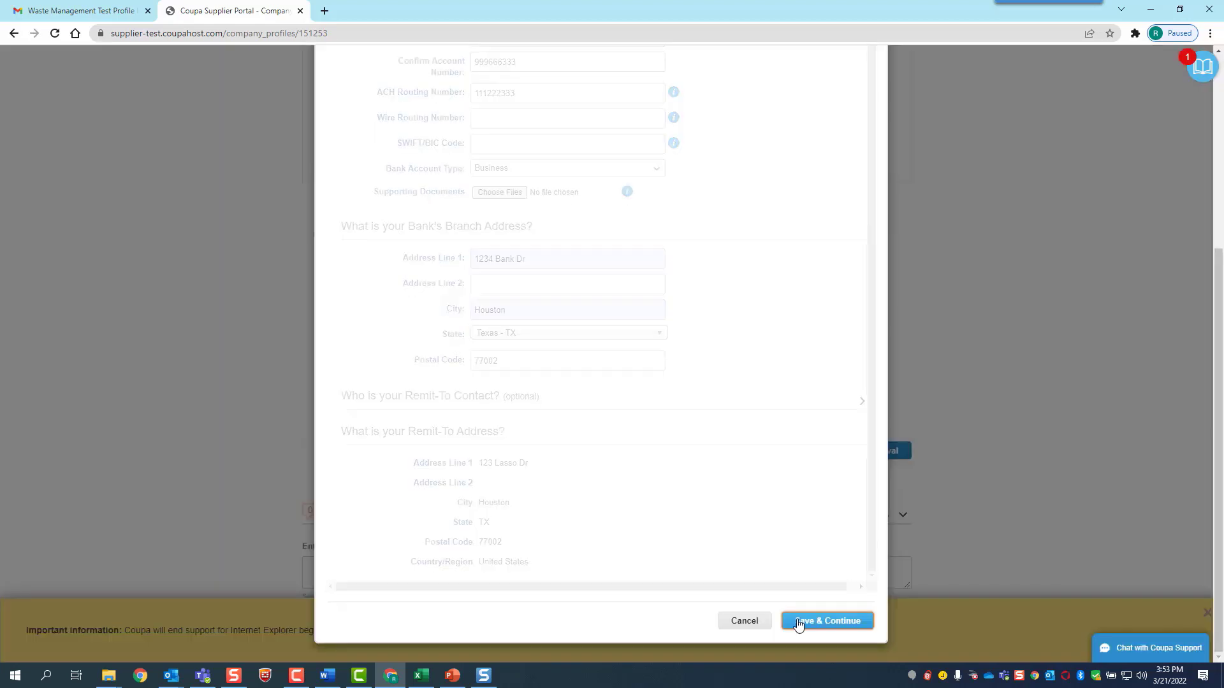
Complete the ship-from step and add the new remit-to address to the profile now
left_click(849, 296)
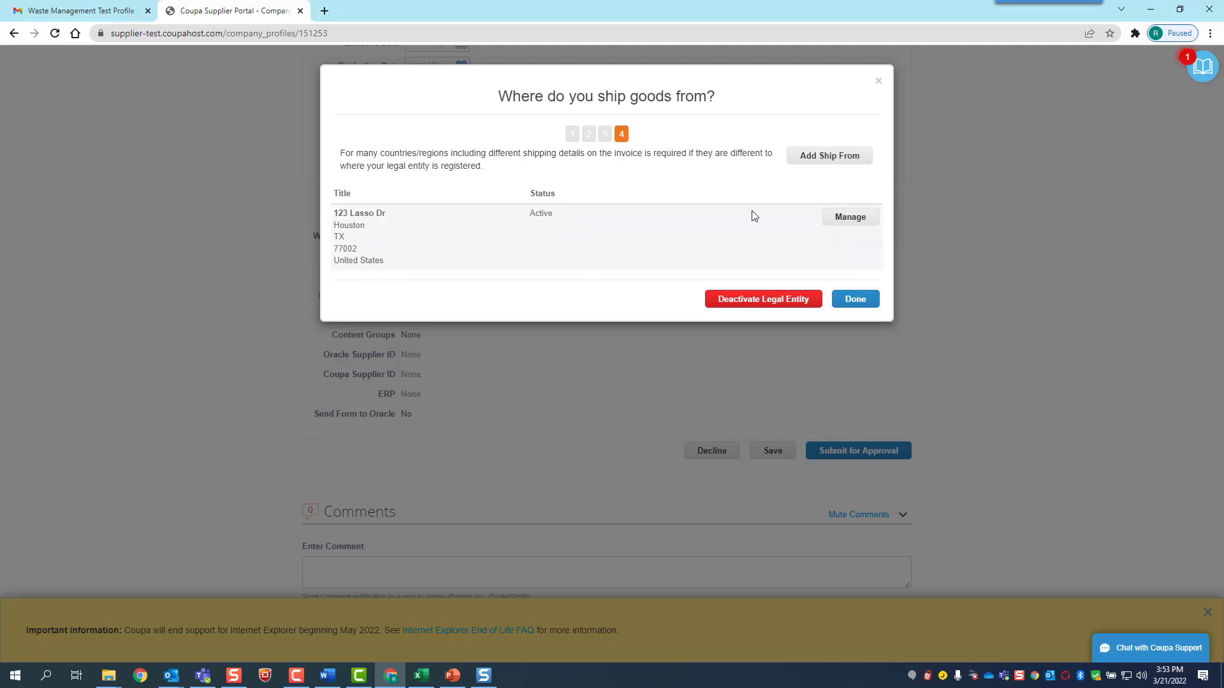
left_click(856, 298)
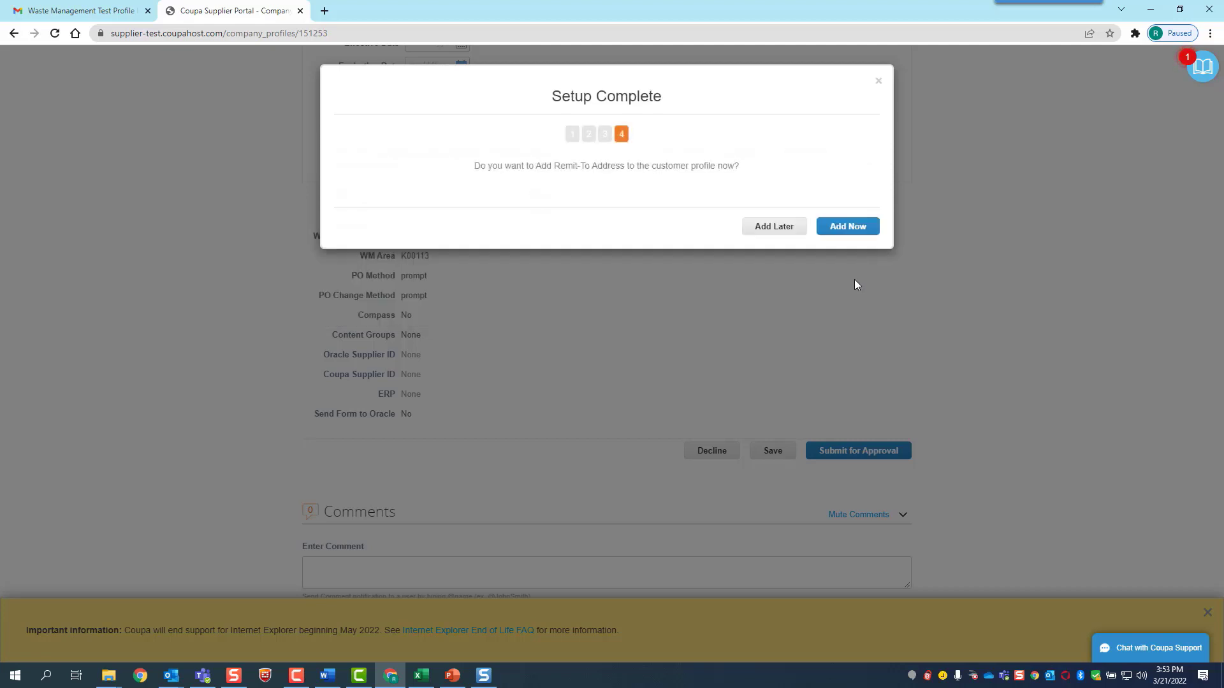
left_click(847, 225)
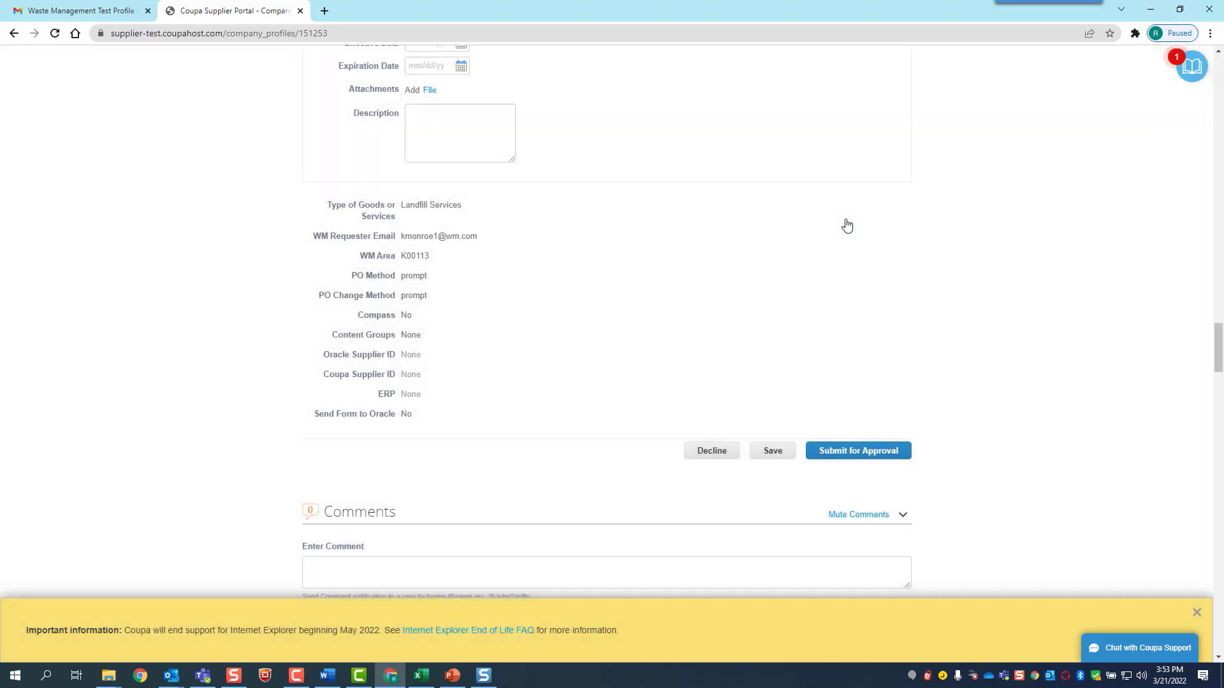
Enter the supplier's e-mail as the remittance notification address under Payment Remittance Address
scroll(846, 225, "up", 8)
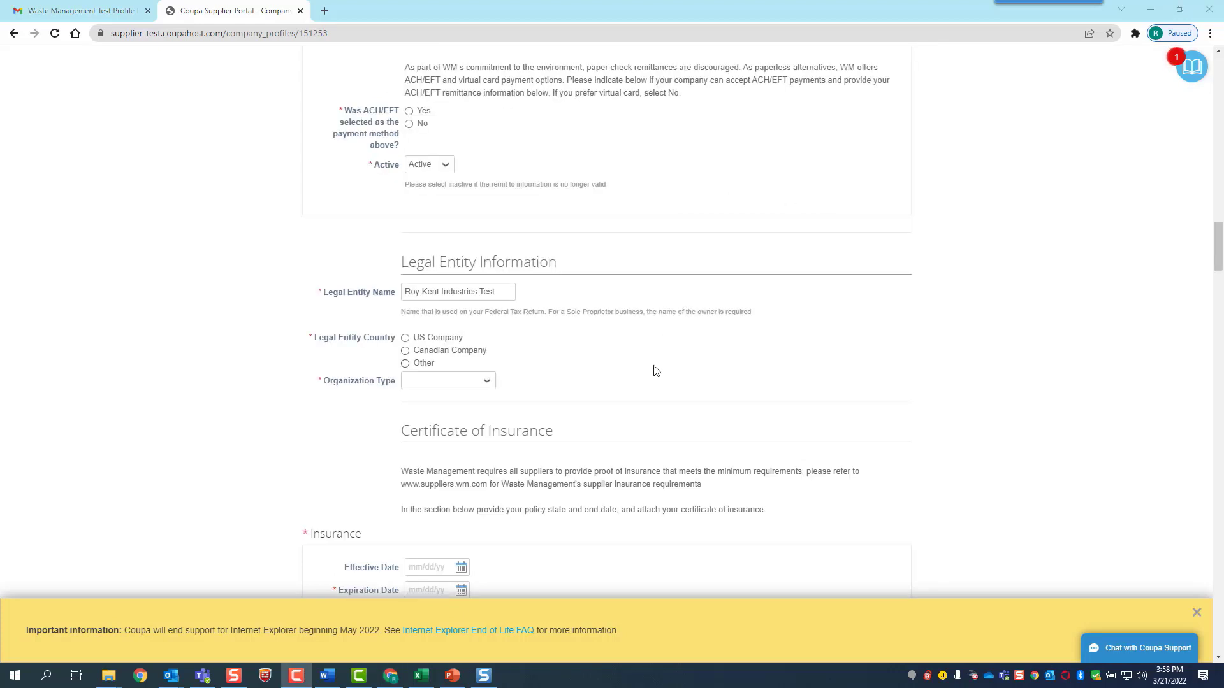
scroll(656, 371, "up", 5)
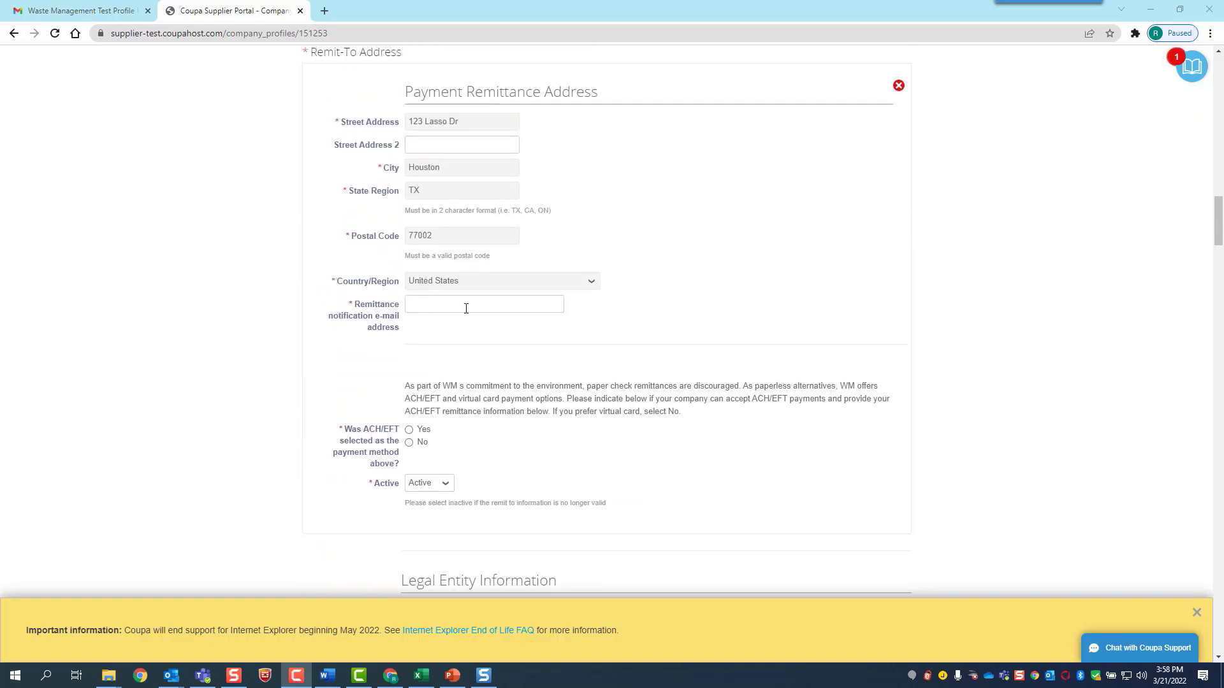
left_click(465, 306)
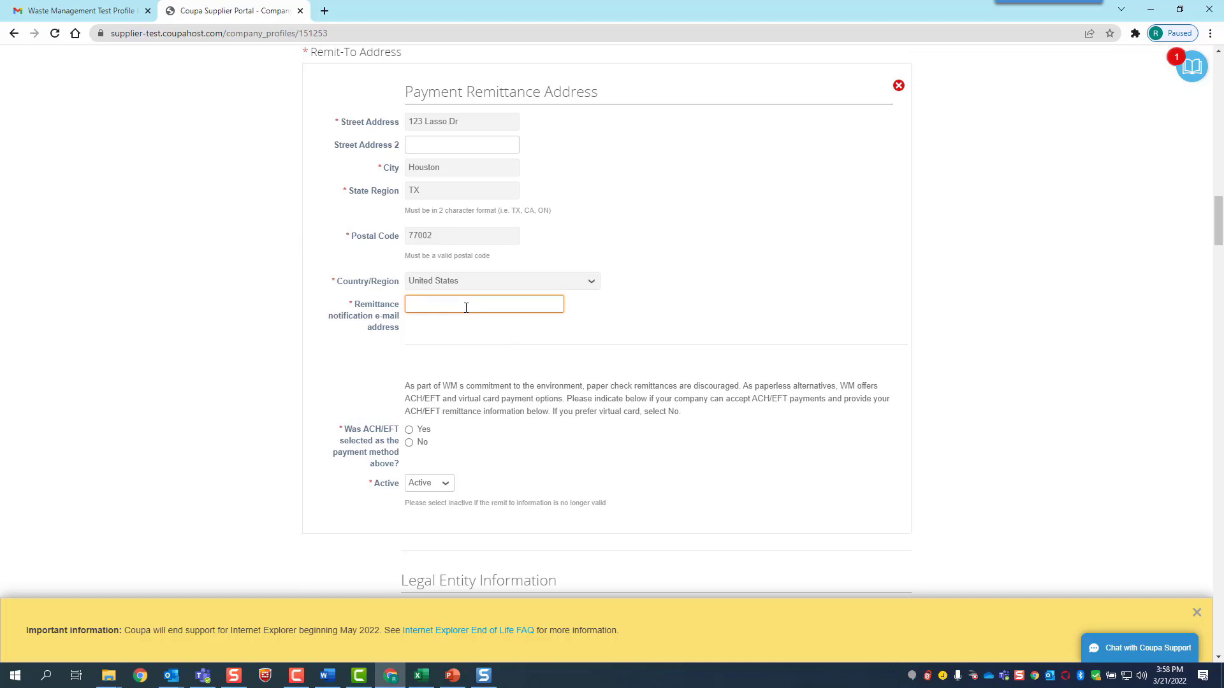
scroll(586, 258, "down", 1)
scroll(585, 258, "down", 1)
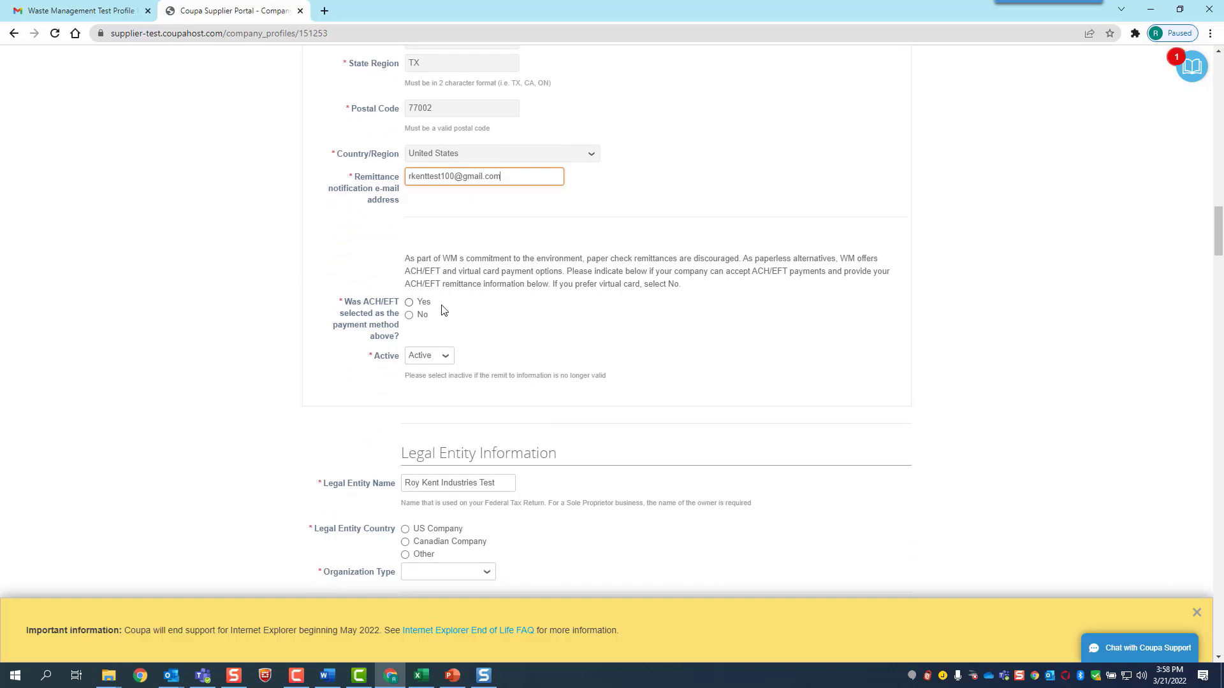
Mark the ACH/EFT bank account as a US Checking account and begin attaching the bank document
left_click(409, 303)
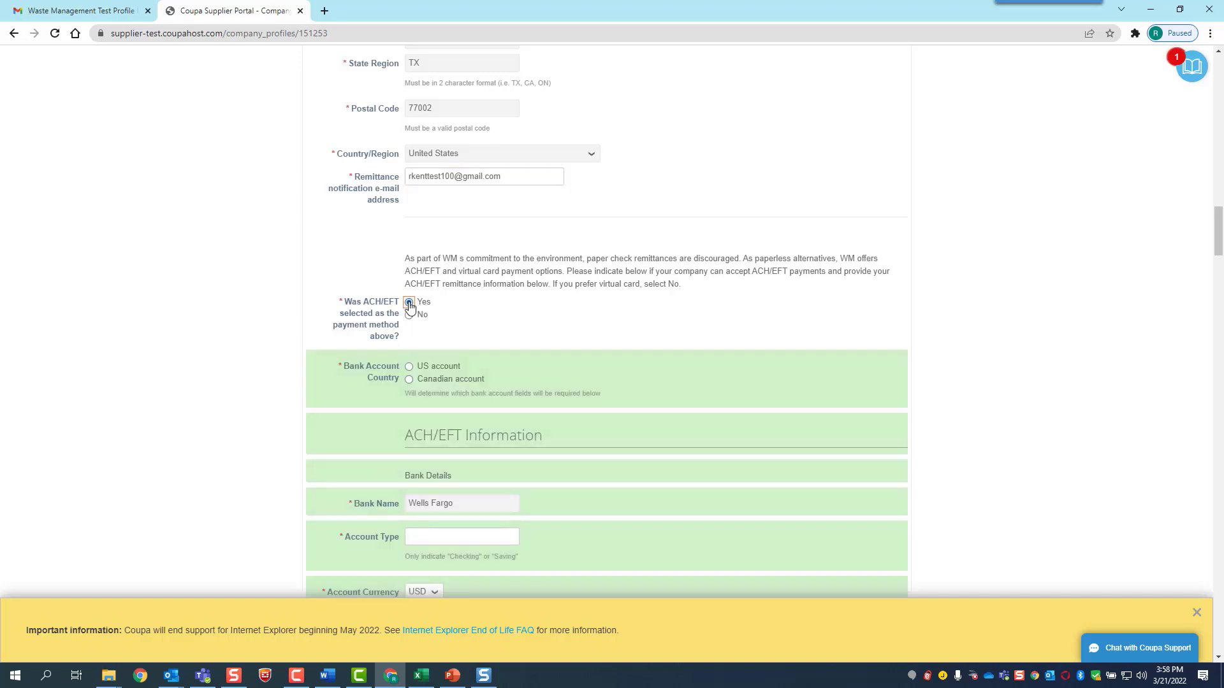
scroll(495, 322, "down", 1)
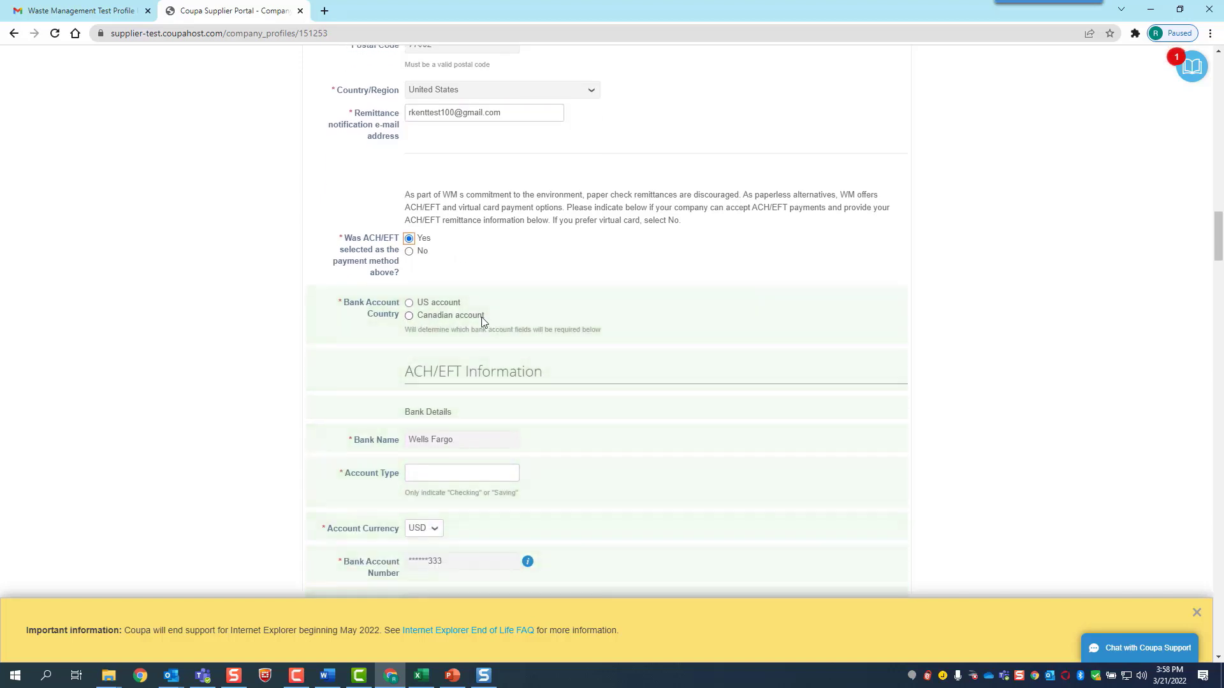
left_click(410, 305)
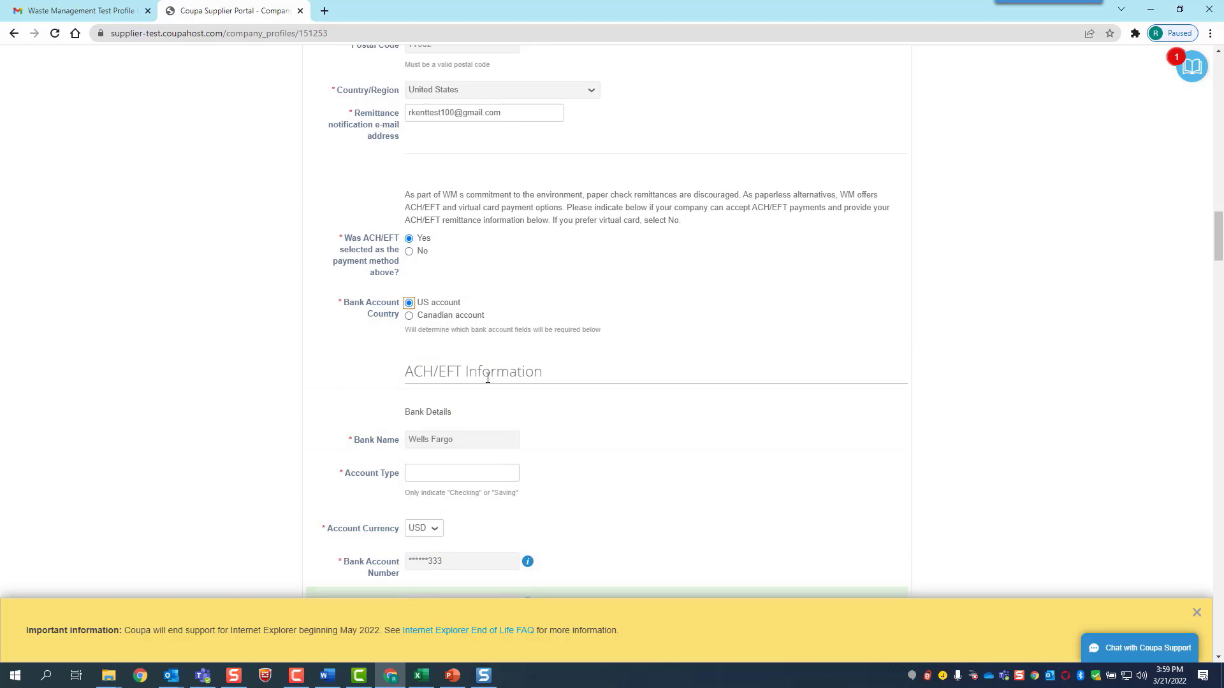
scroll(489, 378, "down", 2)
left_click(476, 344)
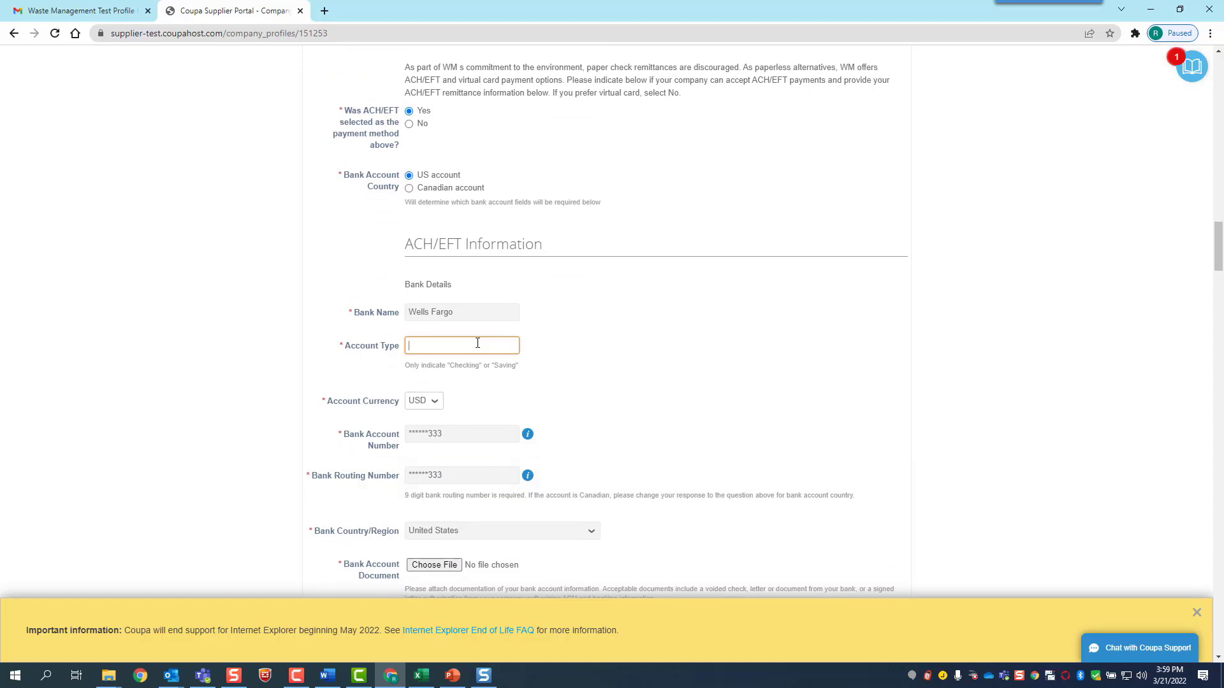
type("Checking")
scroll(510, 421, "down", 3)
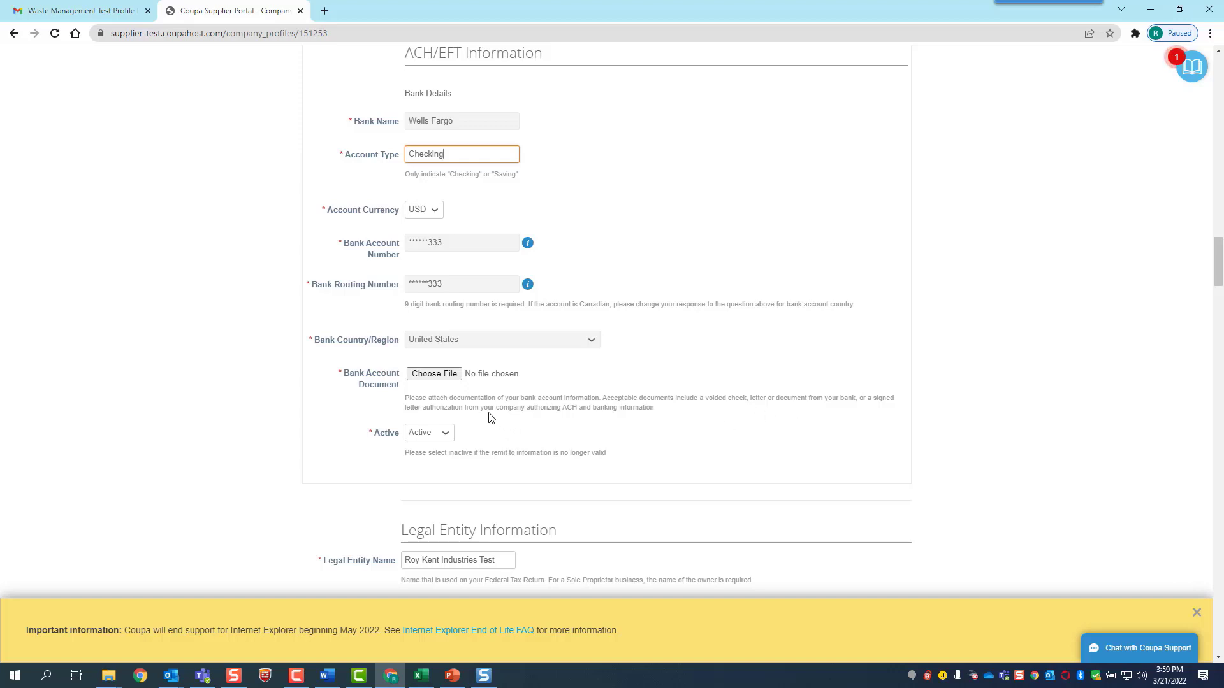
left_click(437, 375)
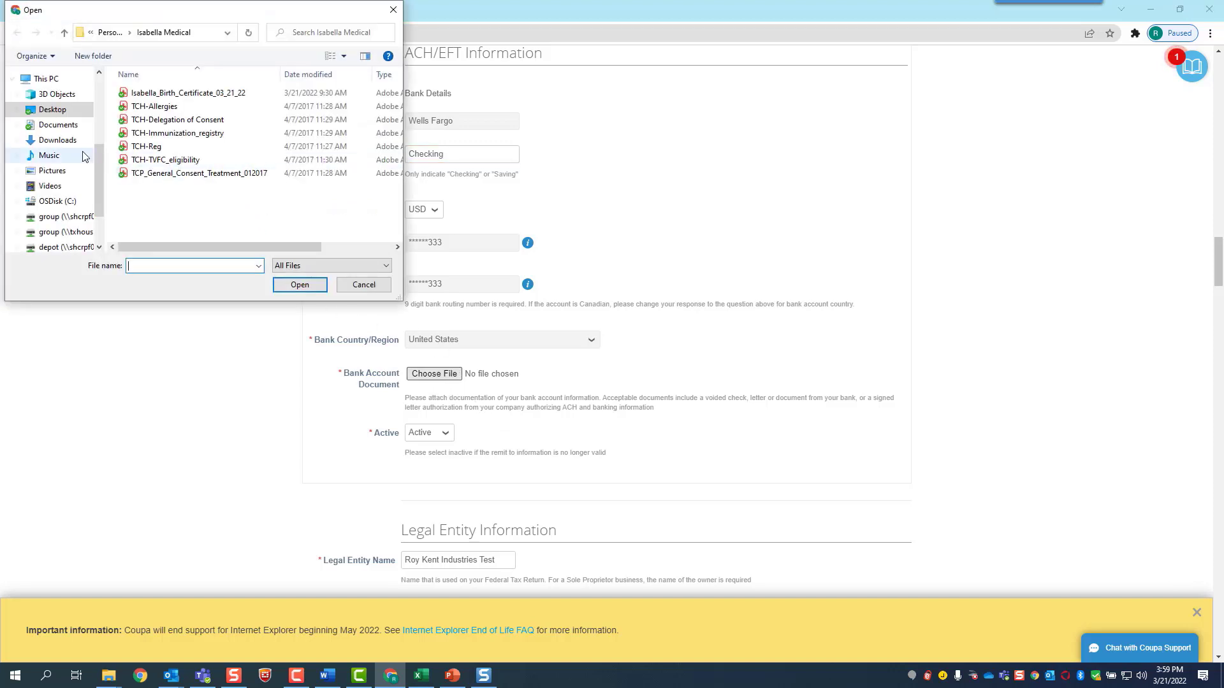
Attach BankConfirmationLetter from Desktop > Supplier Videos as the bank account document, keeping the record Active
left_click(61, 112)
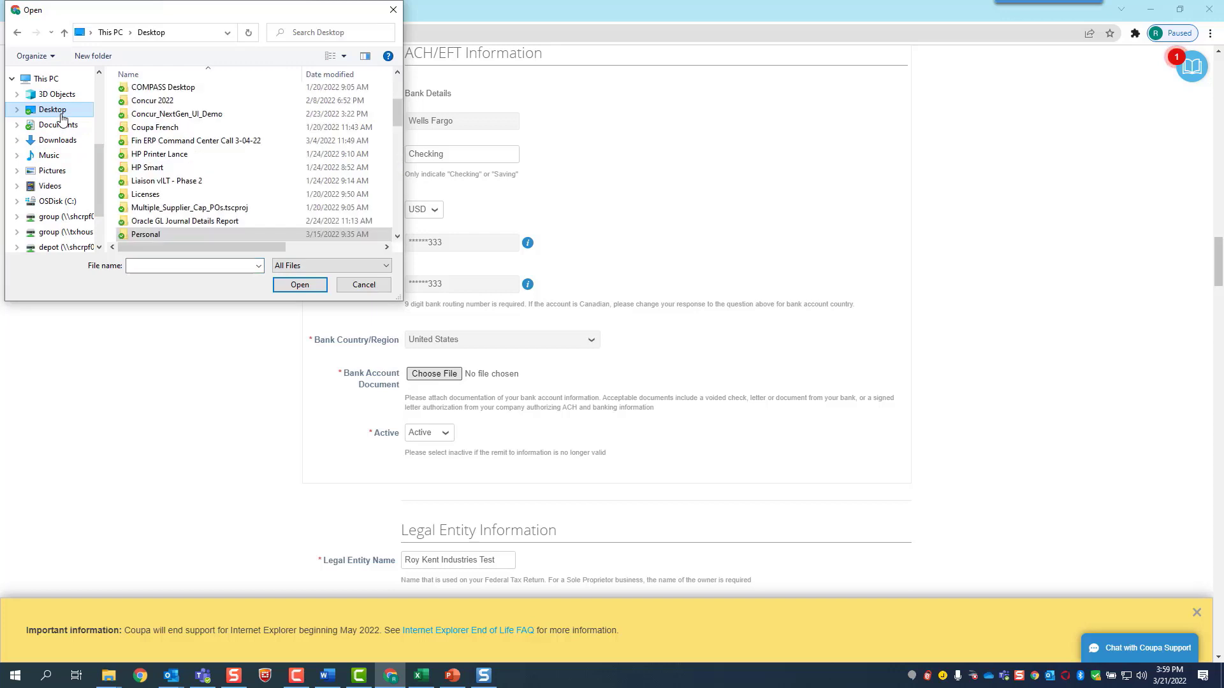
scroll(184, 210, "down", 2)
scroll(188, 230, "down", 2)
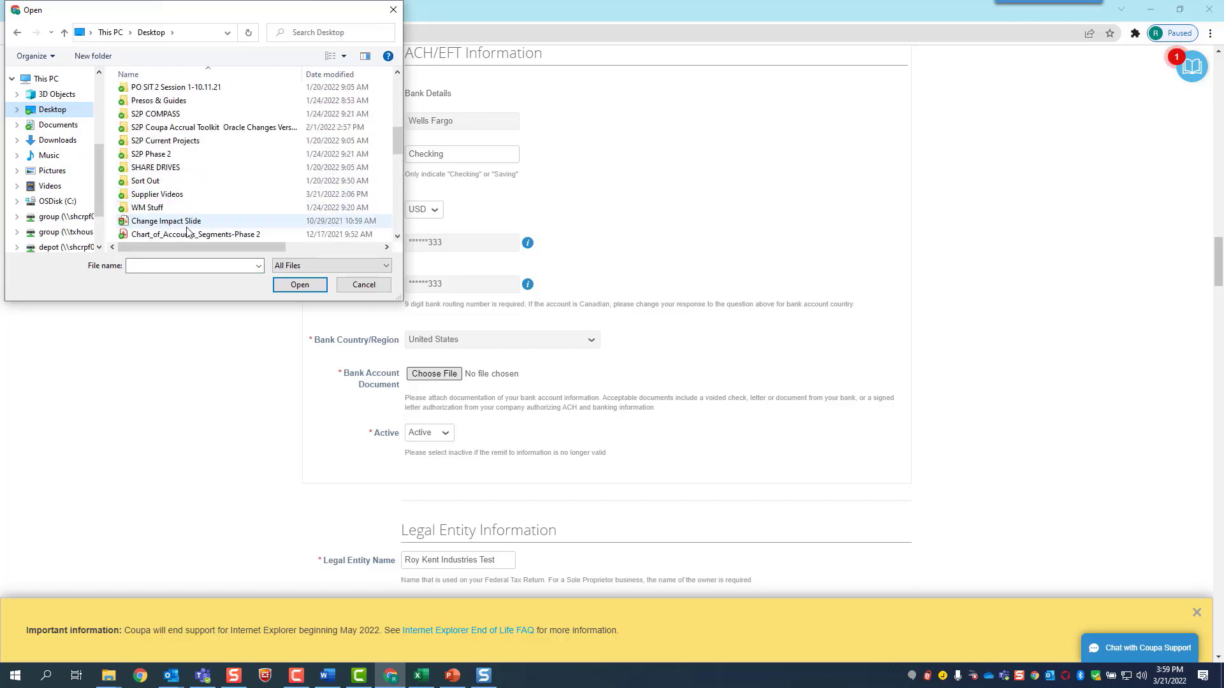
double_click(182, 193)
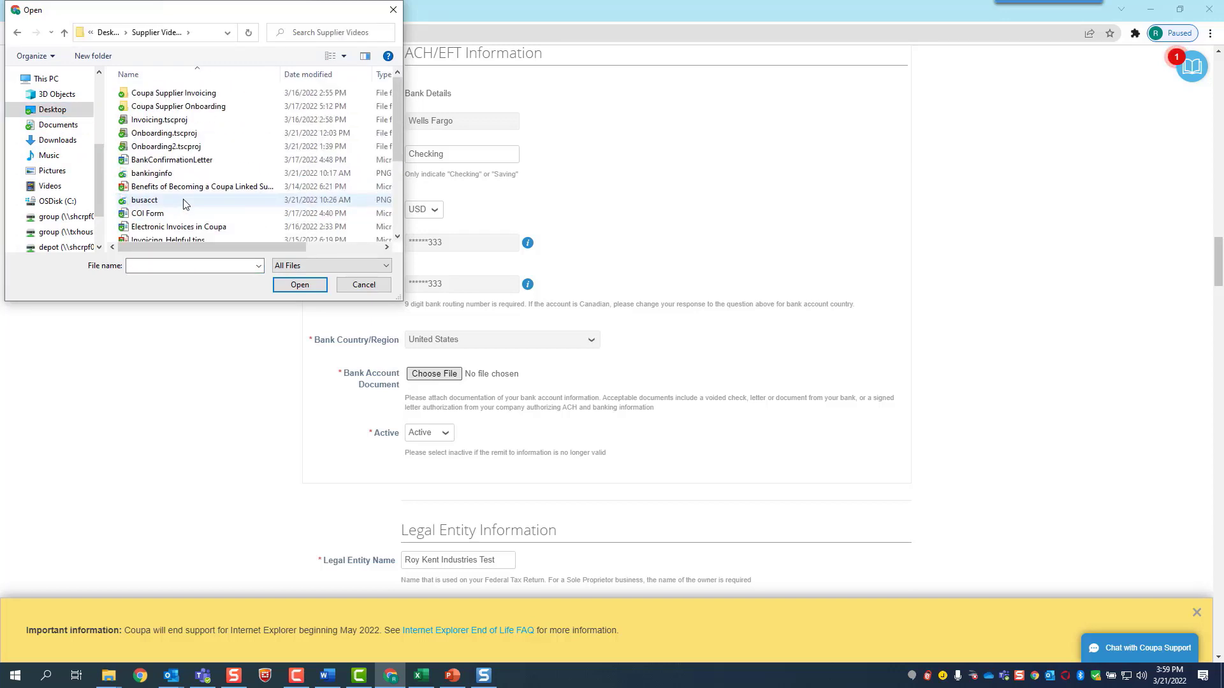
double_click(193, 161)
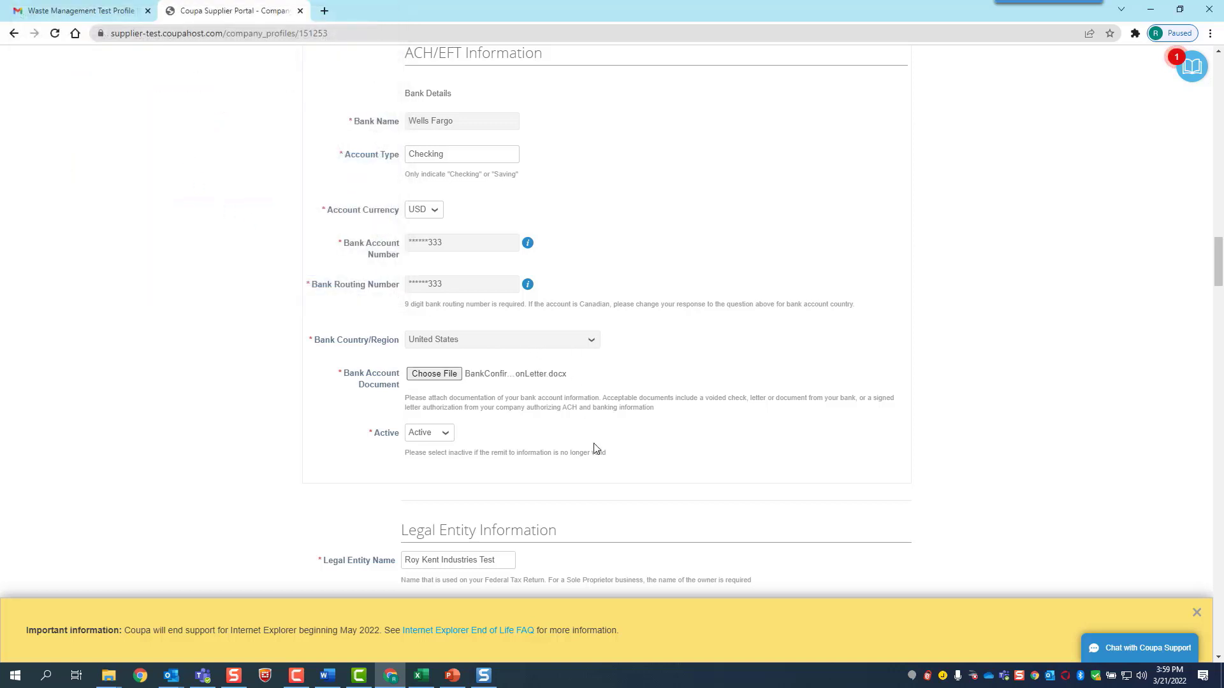
left_click(437, 440)
left_click(437, 439)
Set the legal entity to US Company with C Corp classification, confirming the pre-filled federal tax ID
scroll(507, 428, "down", 3)
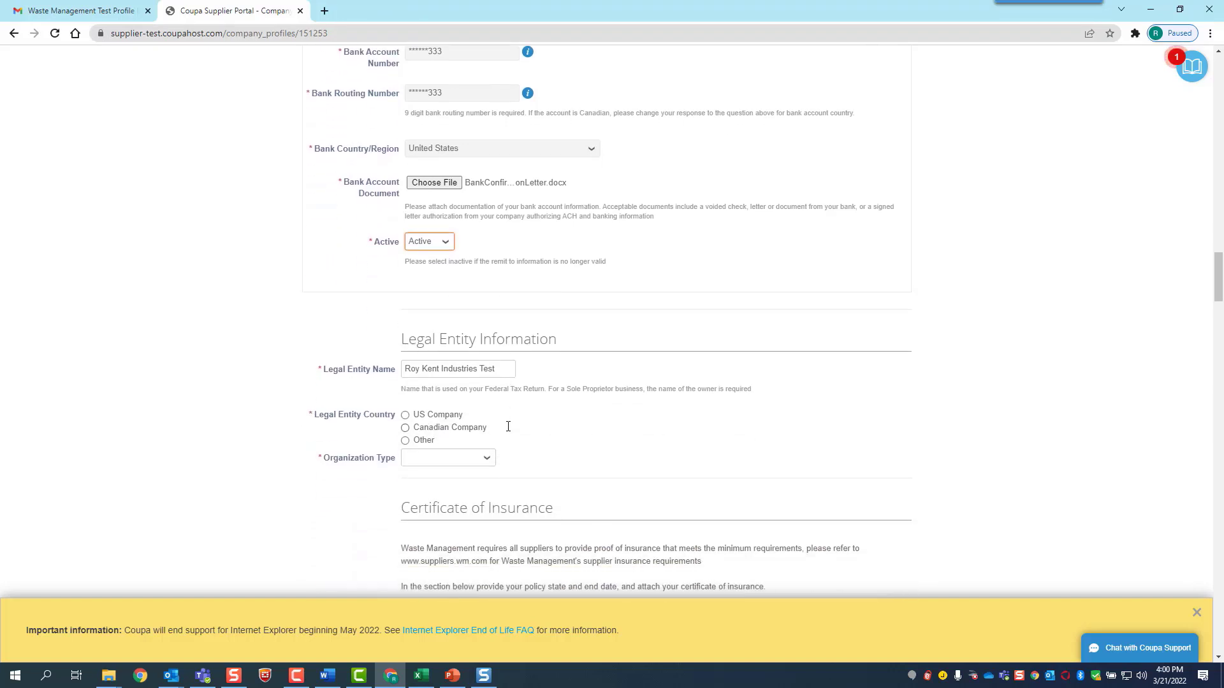
scroll(508, 427, "down", 1)
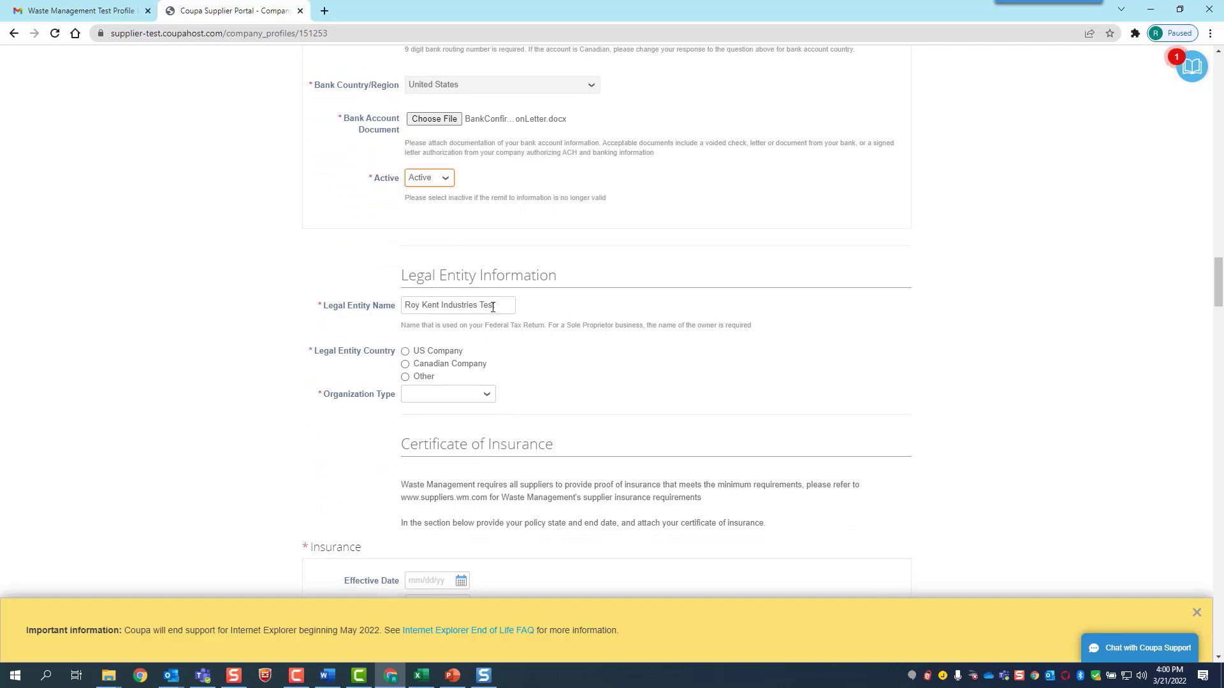
left_click(406, 353)
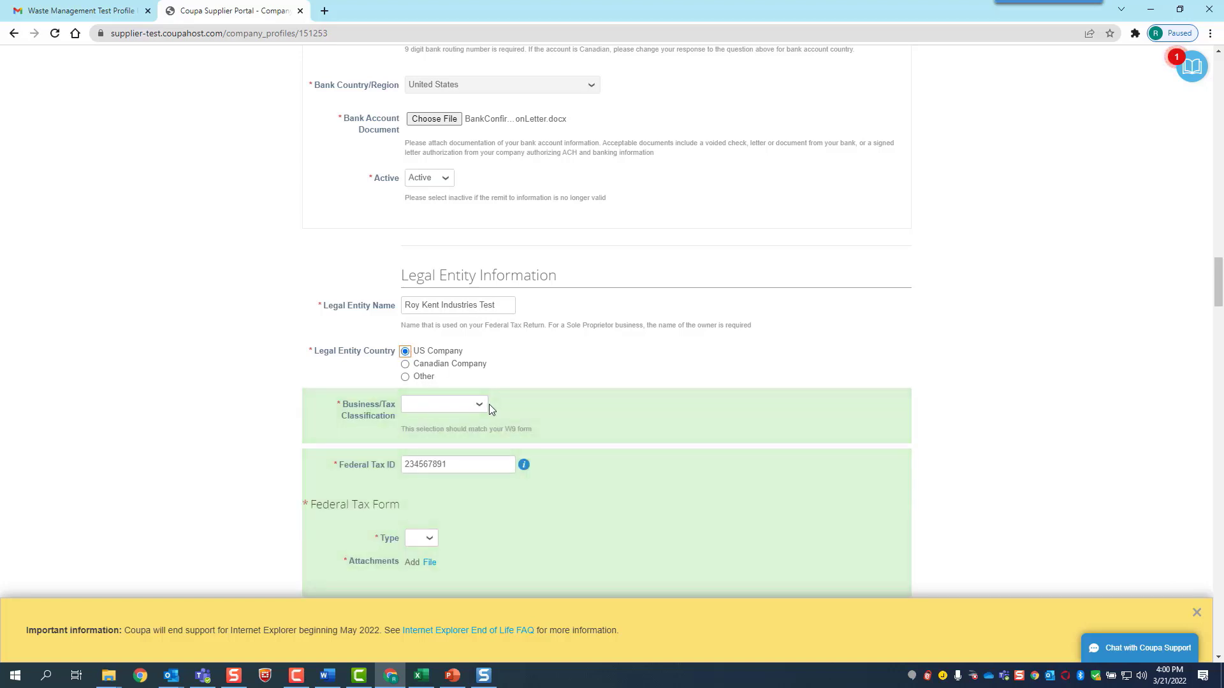
left_click(481, 407)
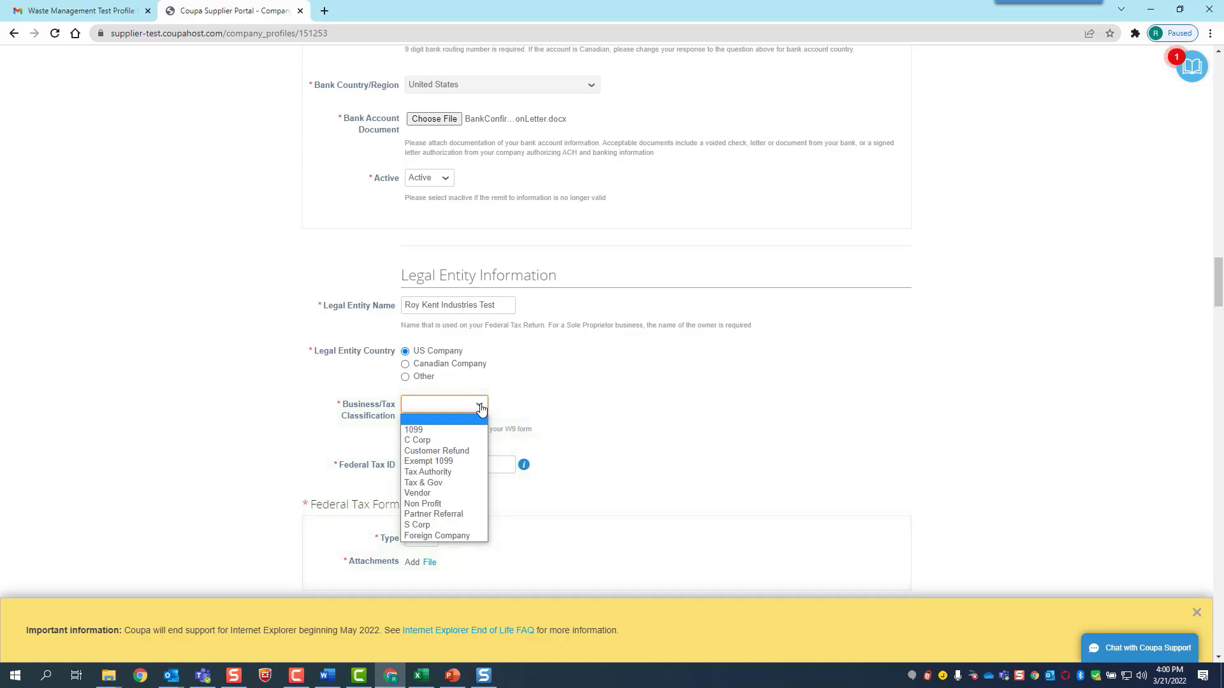
left_click(453, 440)
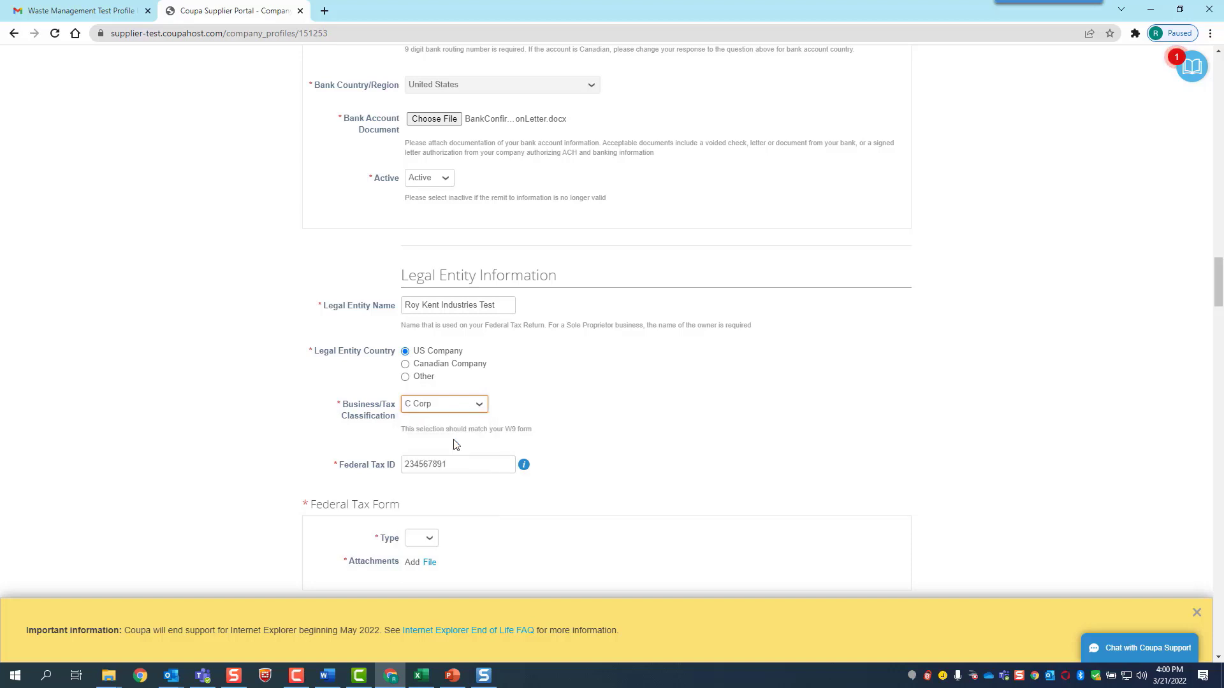
left_click(471, 463)
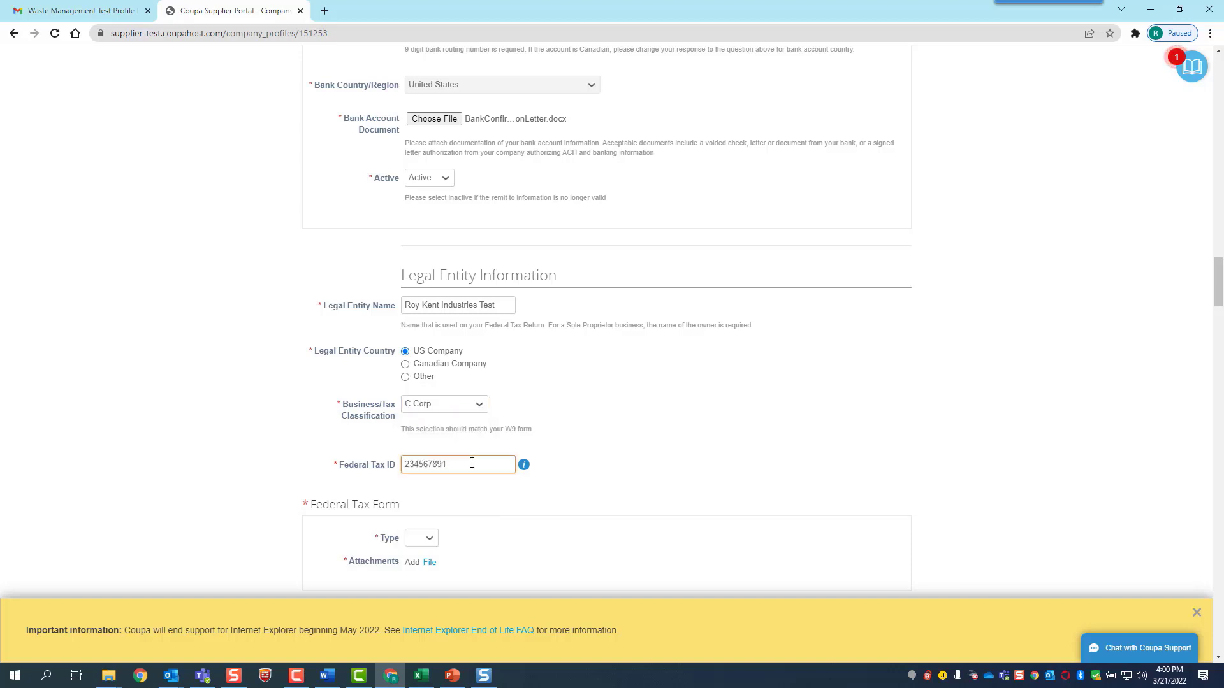
scroll(471, 463, "down", 2)
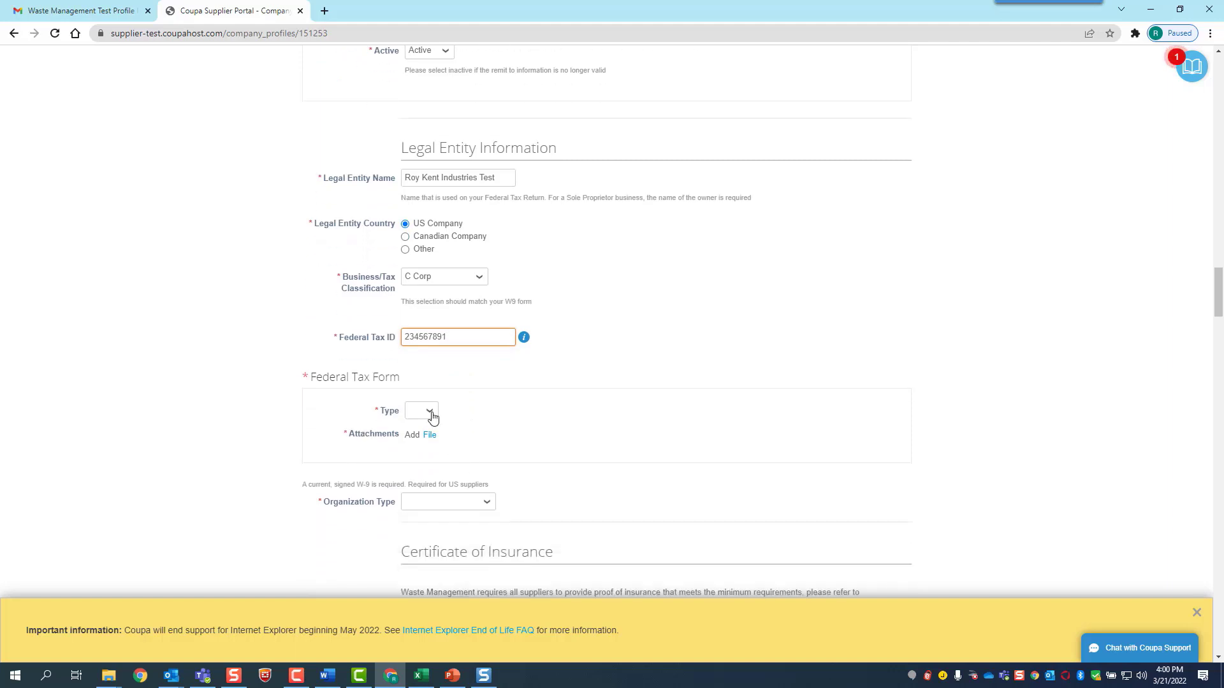
left_click(432, 417)
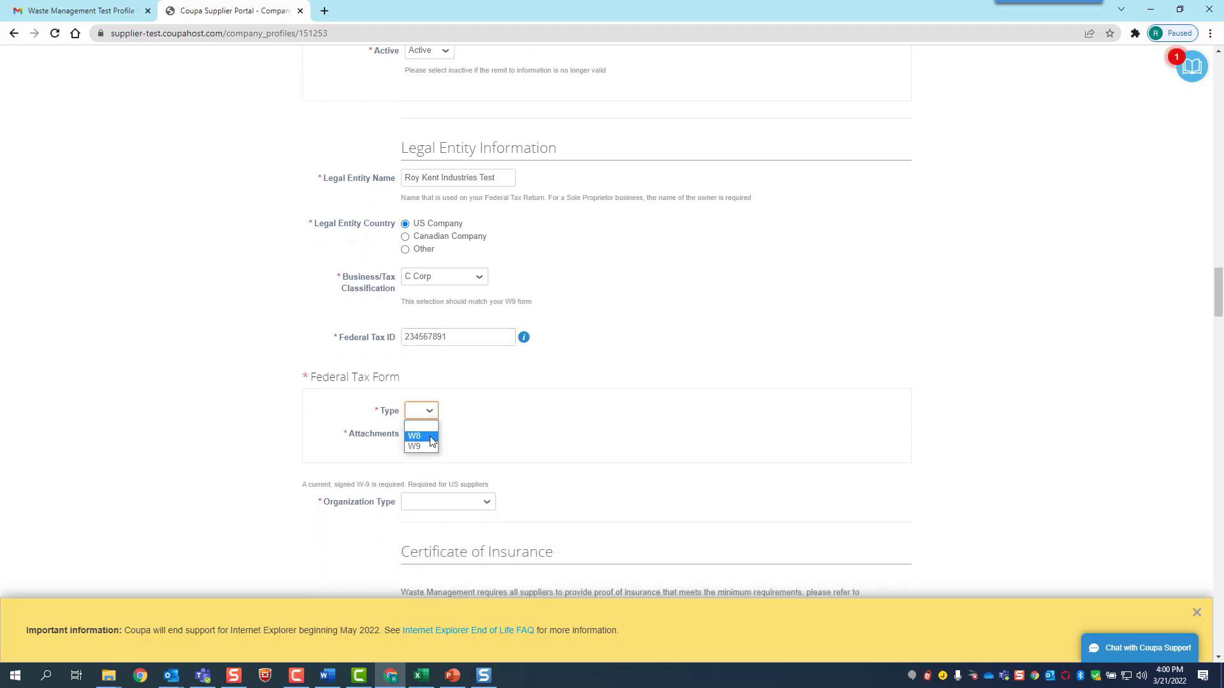
Set the federal tax form type to W9 and attach the W-9 Form file
left_click(423, 447)
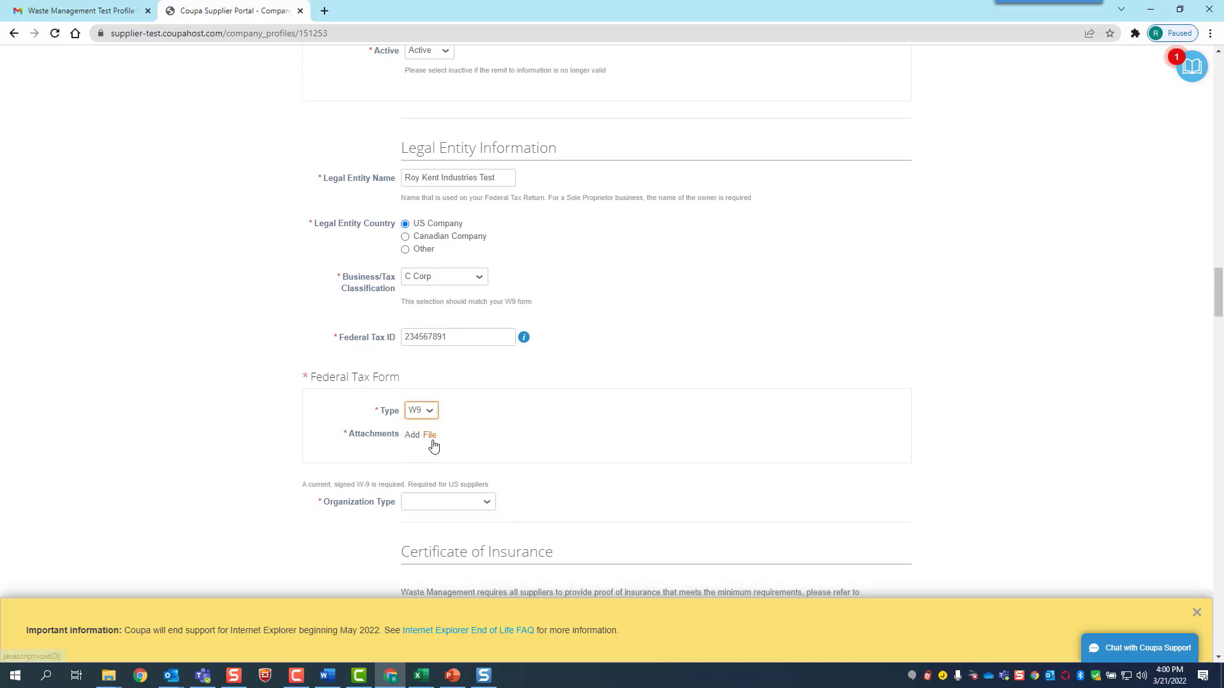
left_click(430, 436)
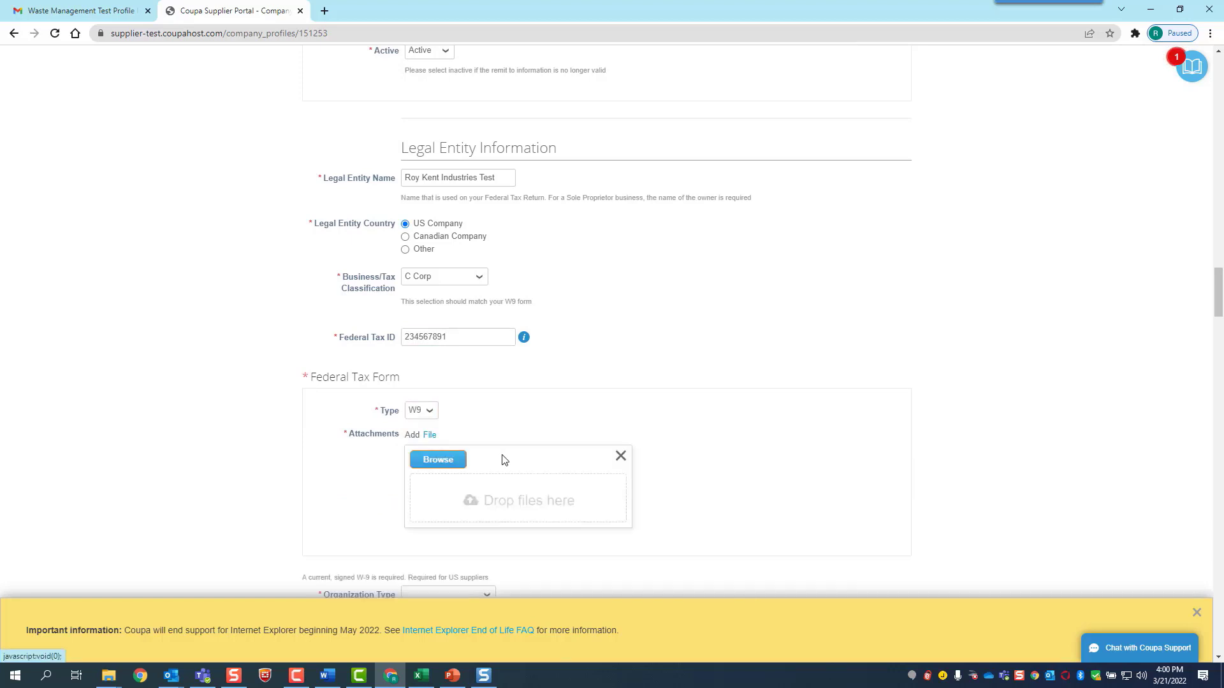
left_click(438, 460)
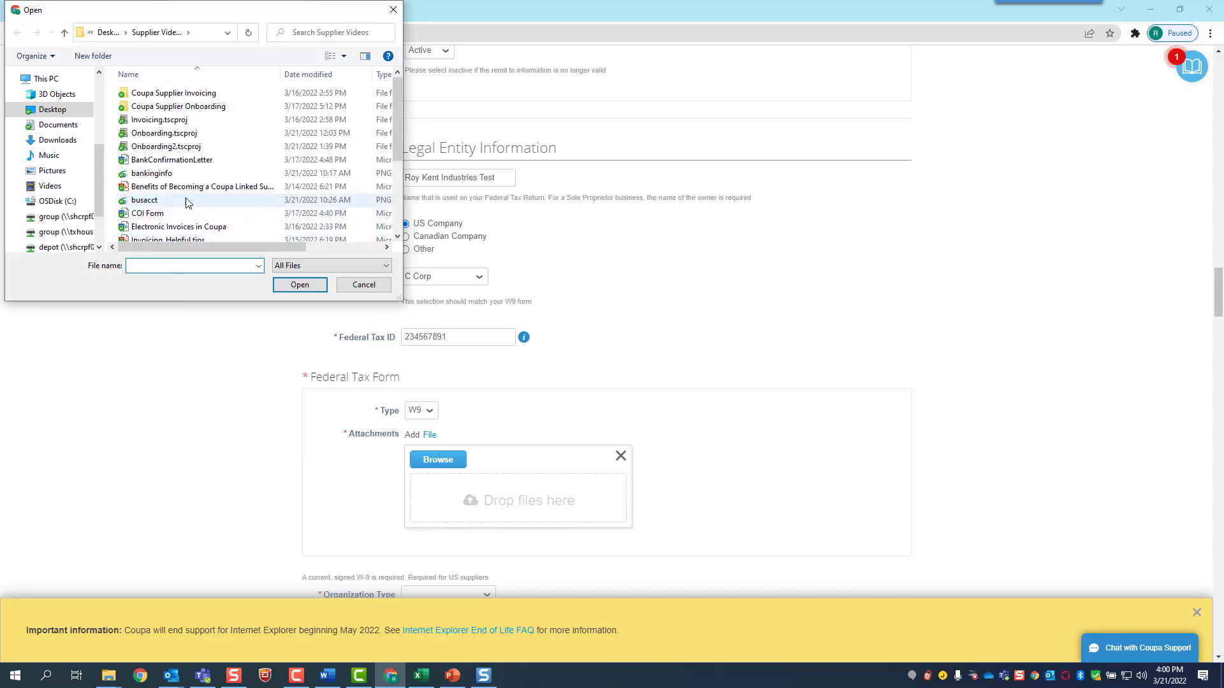
scroll(188, 201, "down", 3)
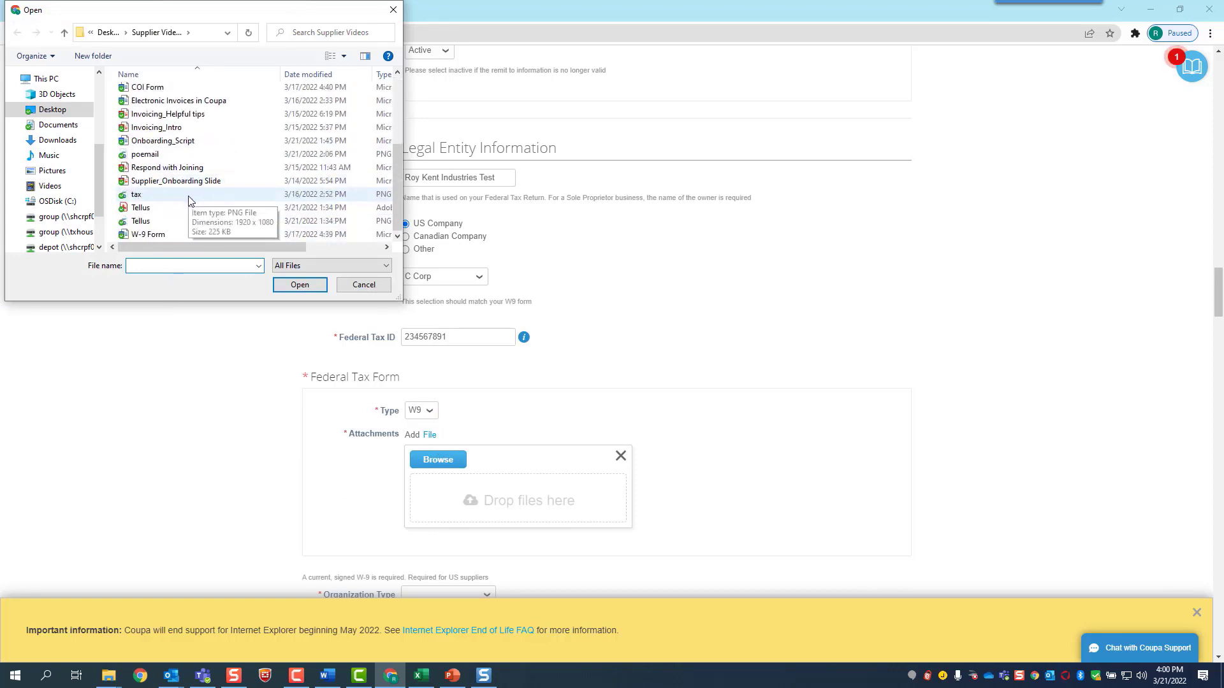
left_click(163, 234)
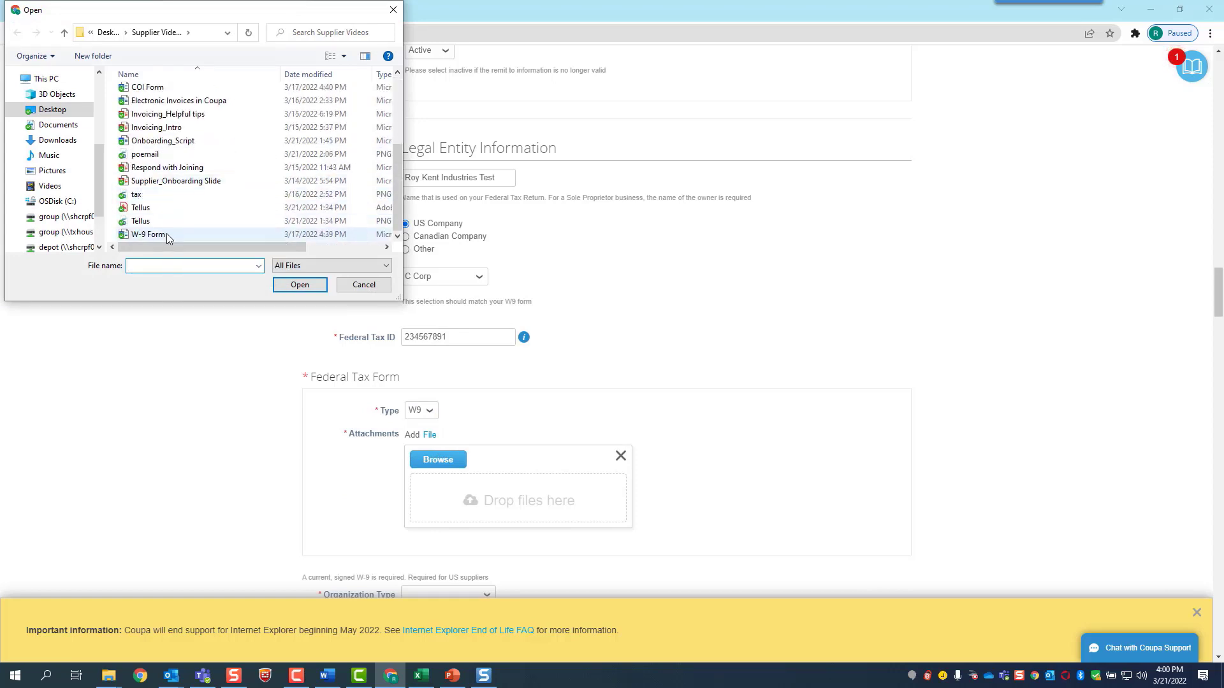
left_click(302, 285)
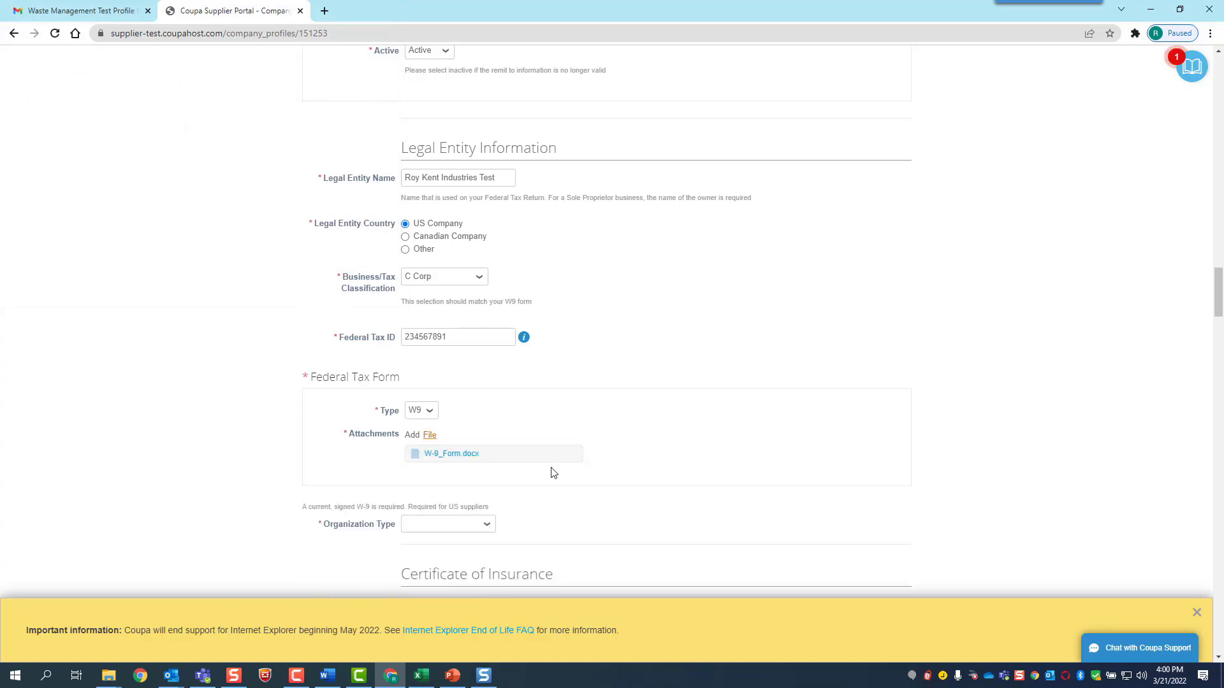
Set the organization type to Corporation
scroll(551, 465, "down", 2)
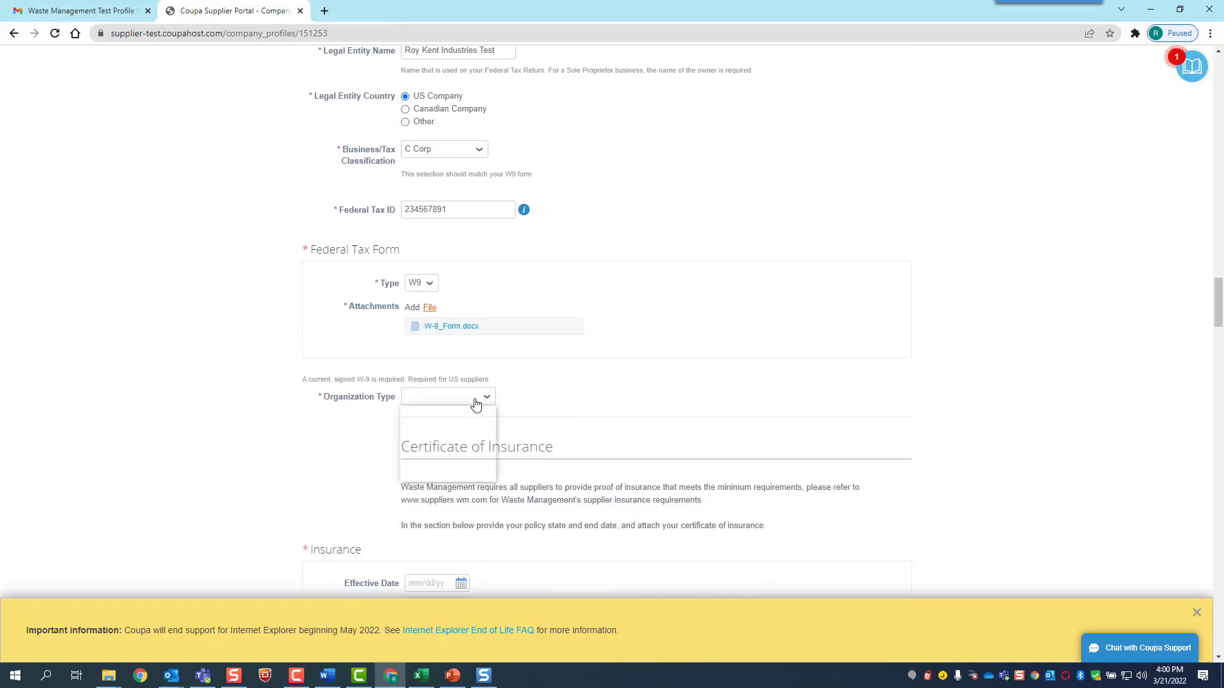
left_click(475, 401)
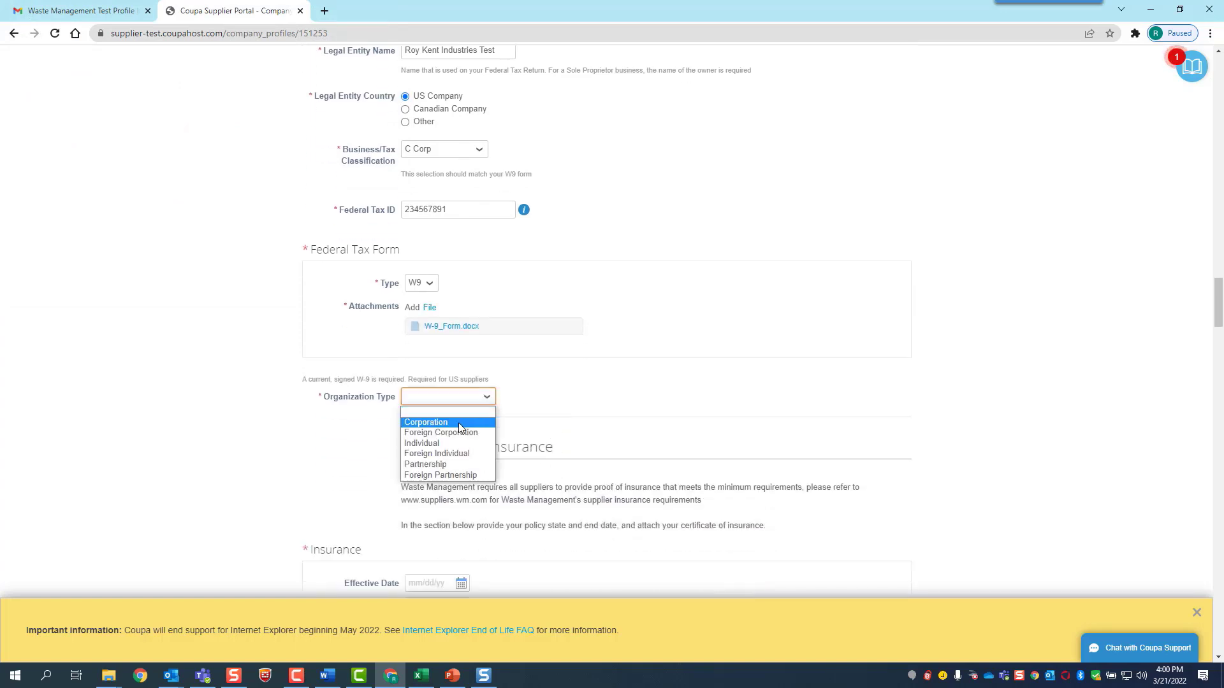
left_click(459, 424)
scroll(495, 424, "down", 2)
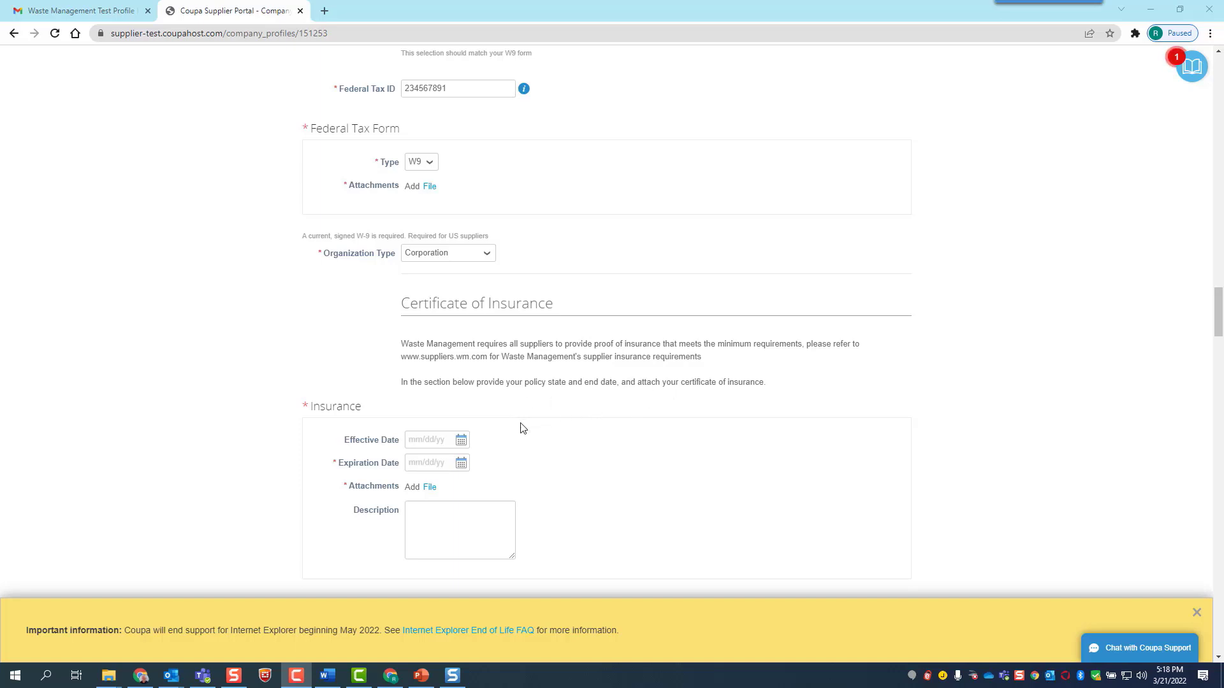
Set the insurance effective date to 03/21/22 and the expiration date to 03/21/23
left_click(461, 441)
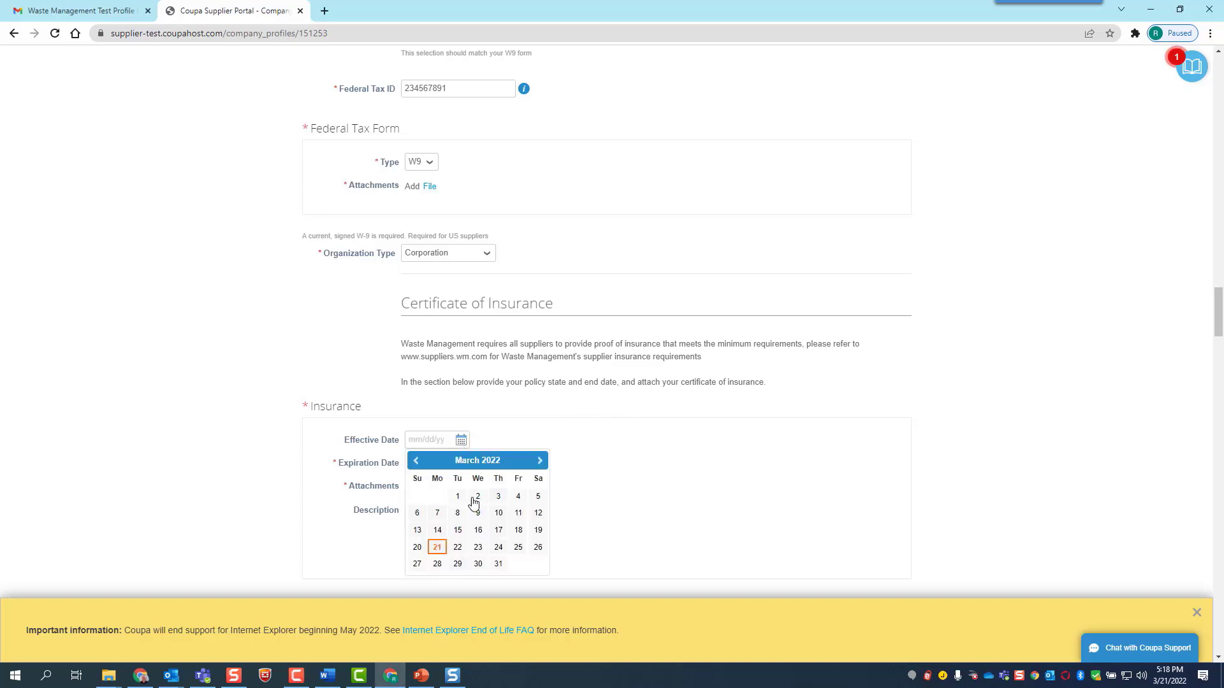
left_click(438, 547)
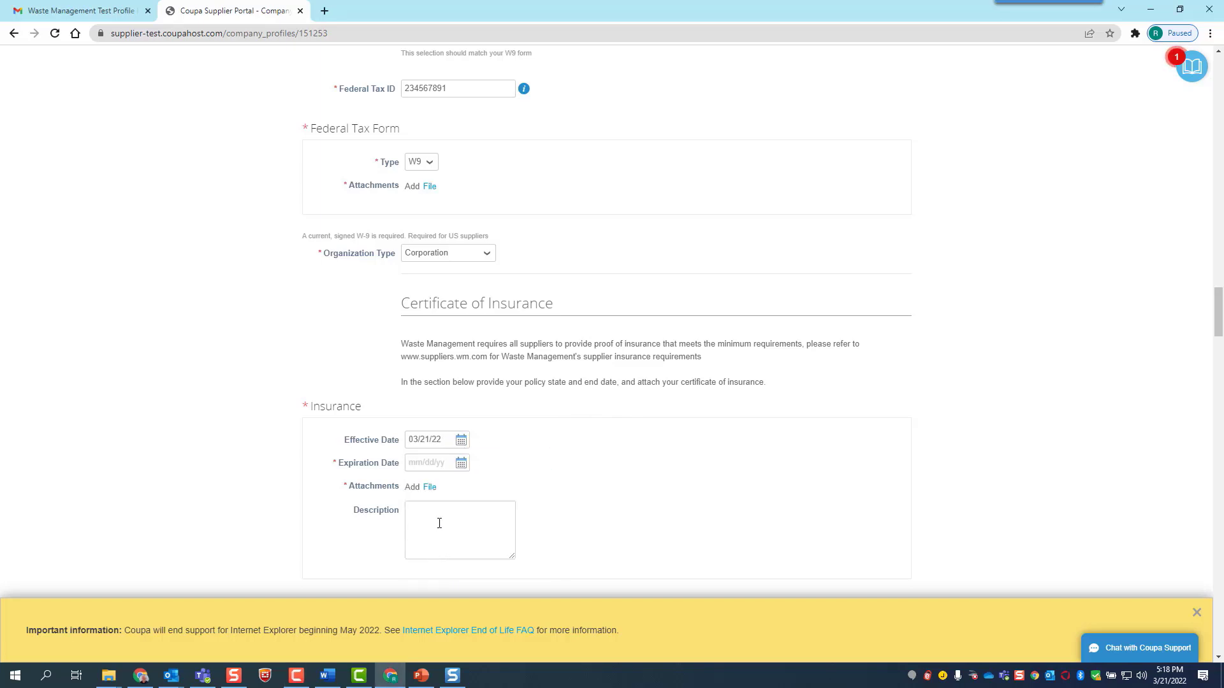
left_click(461, 463)
left_click(539, 484)
left_click(539, 484)
left_click(539, 484)
left_click(539, 484)
left_click(539, 484)
left_click(539, 484)
left_click(539, 484)
left_click(539, 484)
left_click(539, 484)
left_click(539, 484)
left_click(540, 483)
left_click(539, 483)
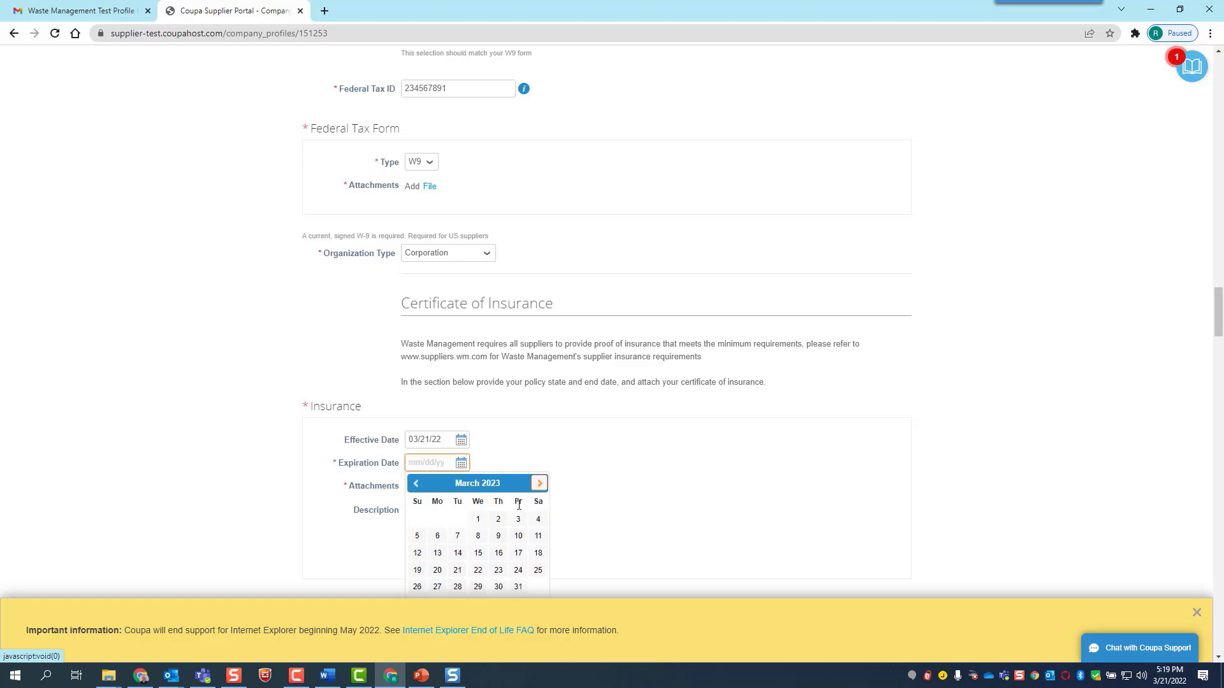
left_click(457, 570)
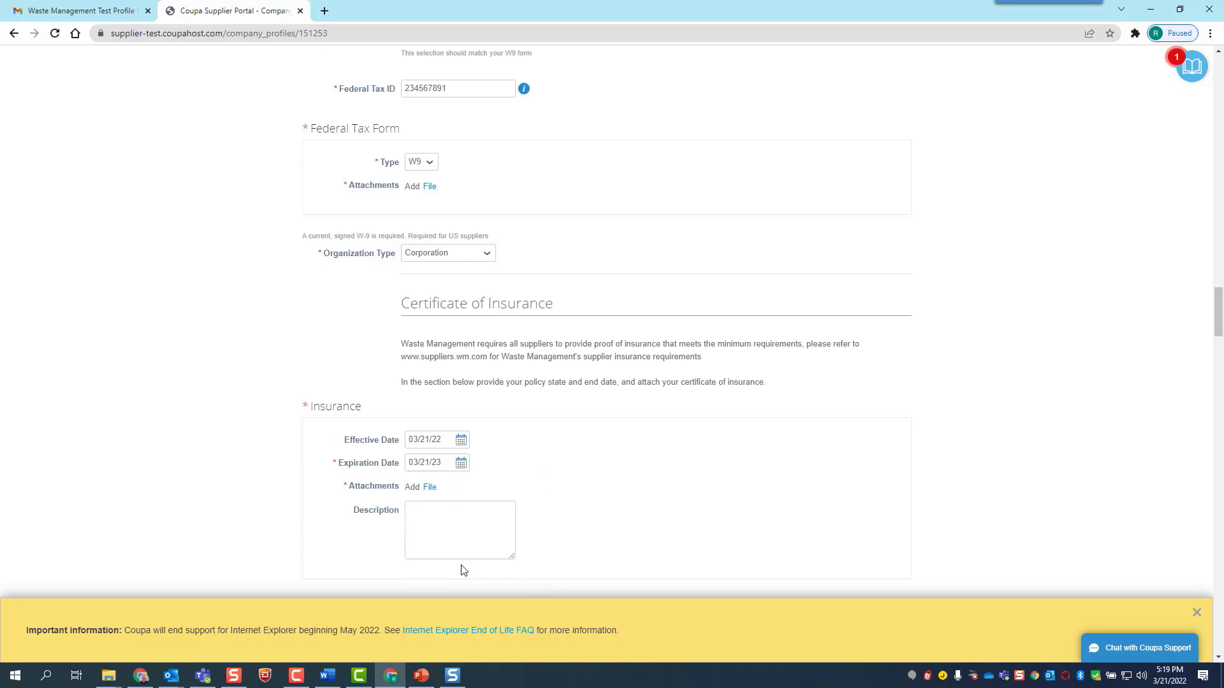
Attach COI_Form.docx as the insurance certificate
left_click(431, 488)
left_click(435, 512)
left_click(164, 214)
left_click(295, 283)
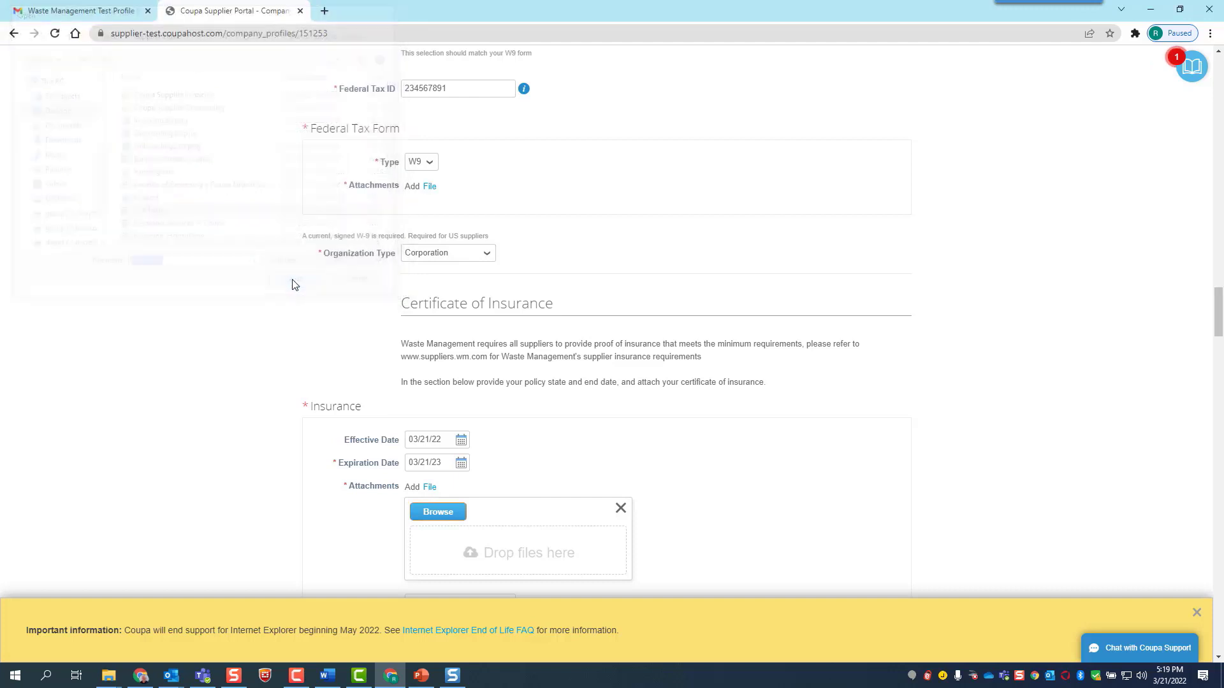
scroll(687, 454, "down", 1)
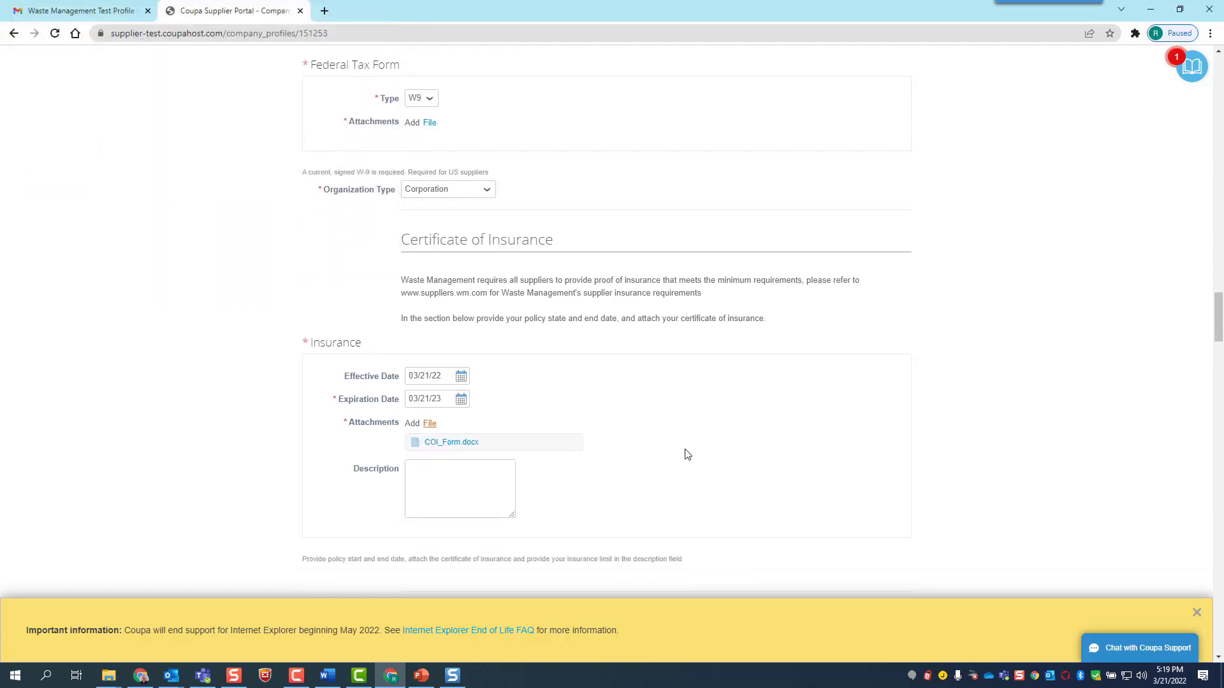
scroll(687, 454, "down", 4)
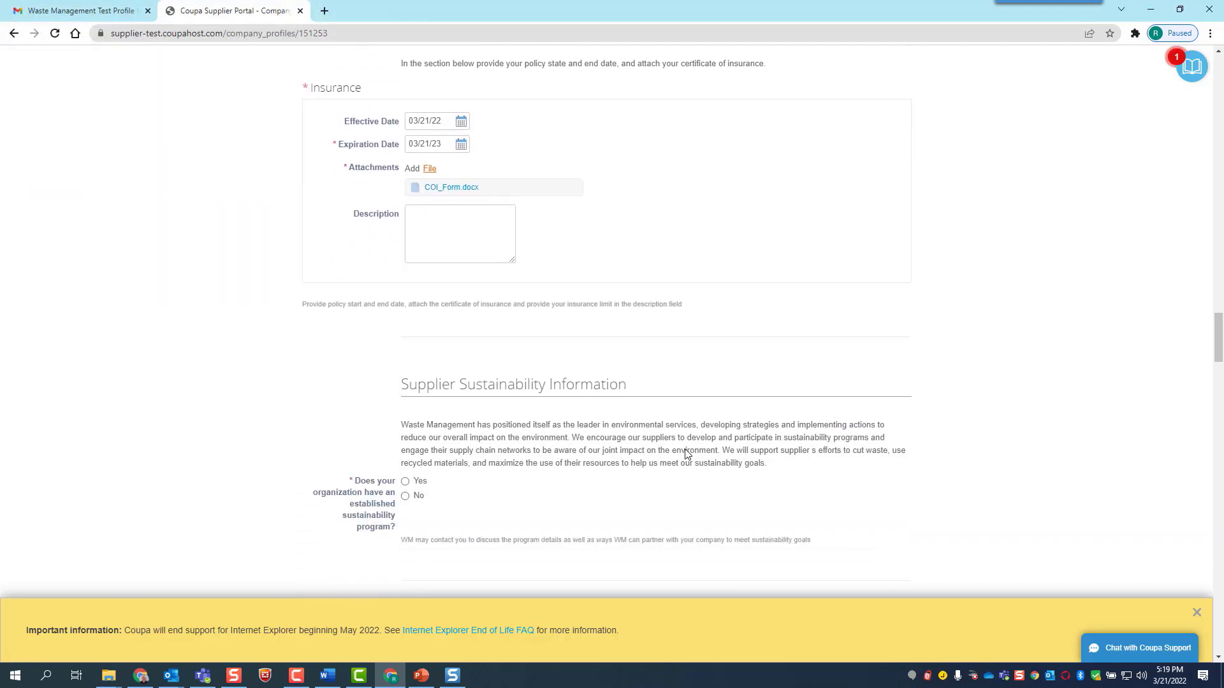
Select No for the sustainability program, diverse supplier and diversity certification questions
scroll(686, 454, "down", 1)
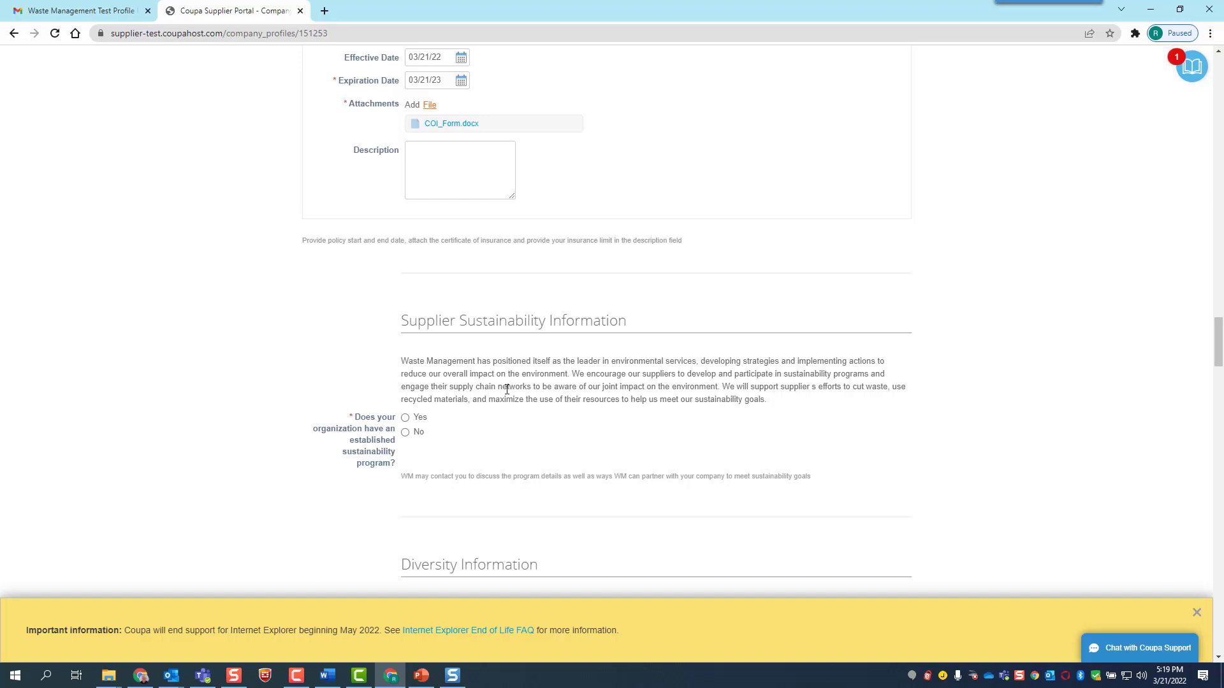
left_click(406, 433)
scroll(464, 428, "down", 3)
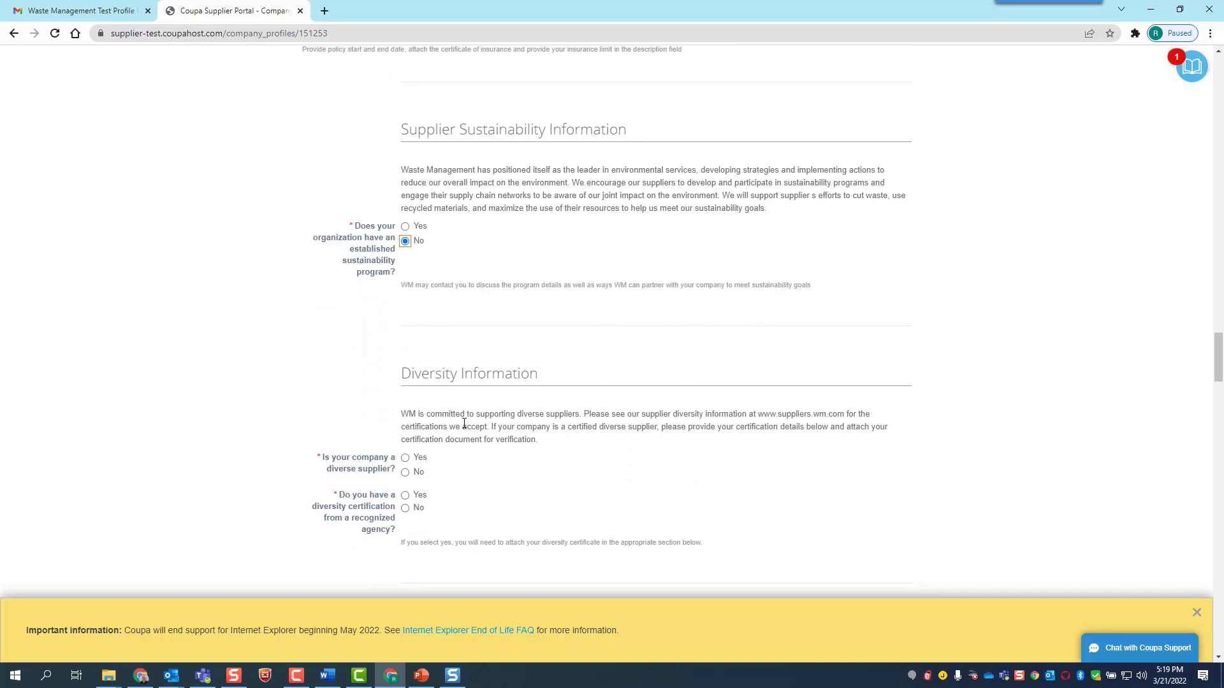
left_click(407, 474)
left_click(405, 509)
scroll(471, 470, "down", 4)
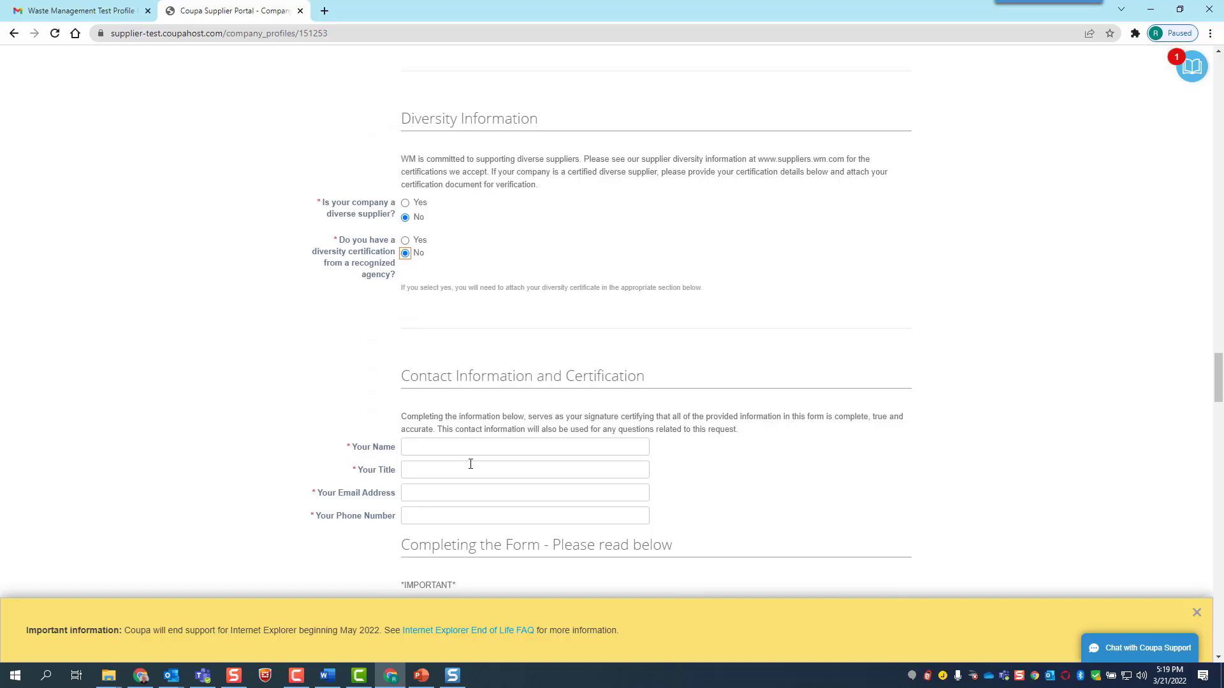
Enter the contact's full name, the title CEO, their e-mail address and phone number
left_click(481, 446)
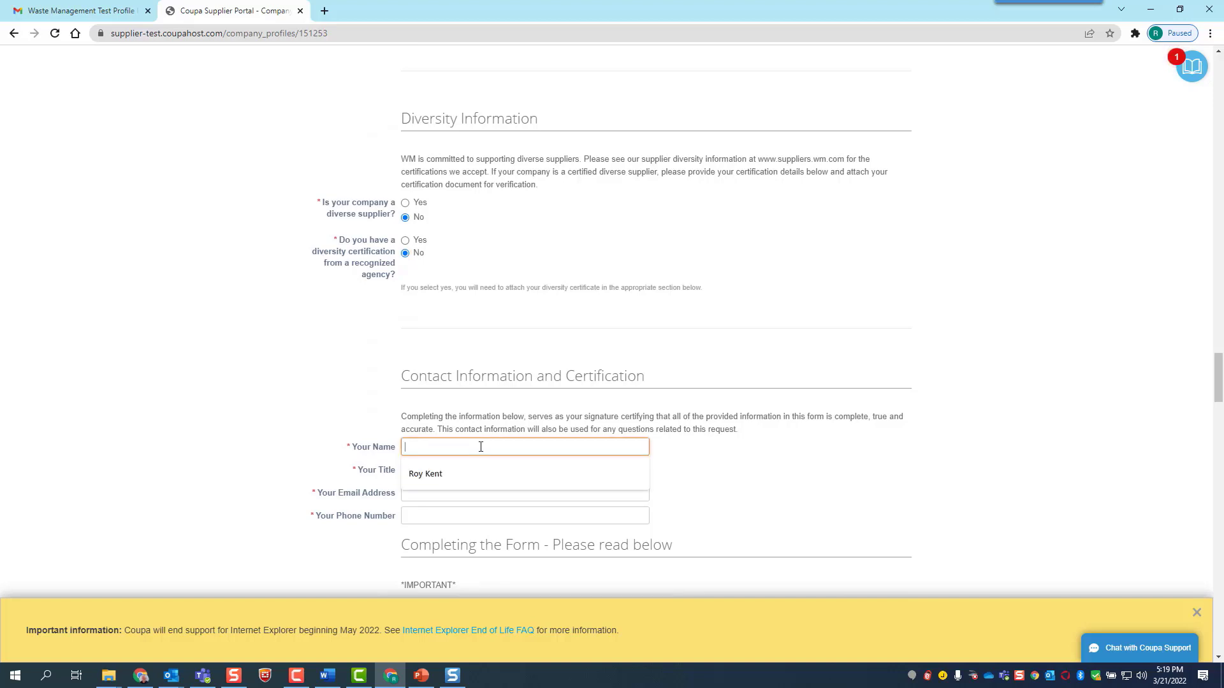
type("Roy Kent")
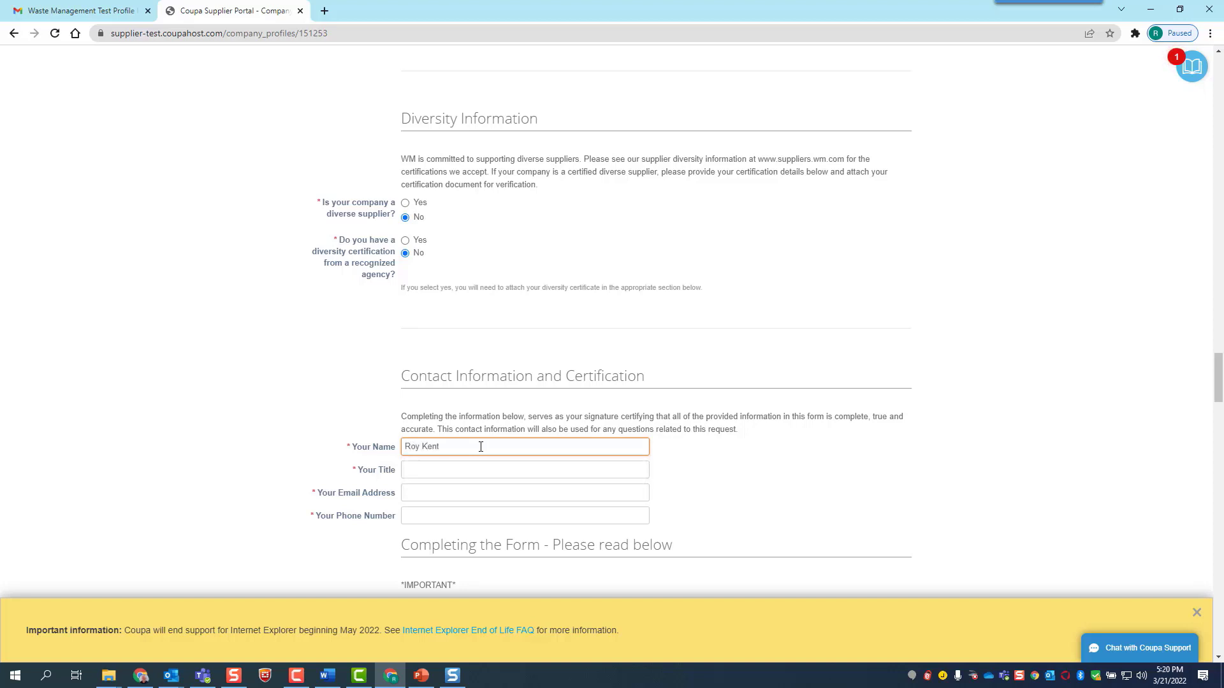
left_click(474, 466)
type("CEO")
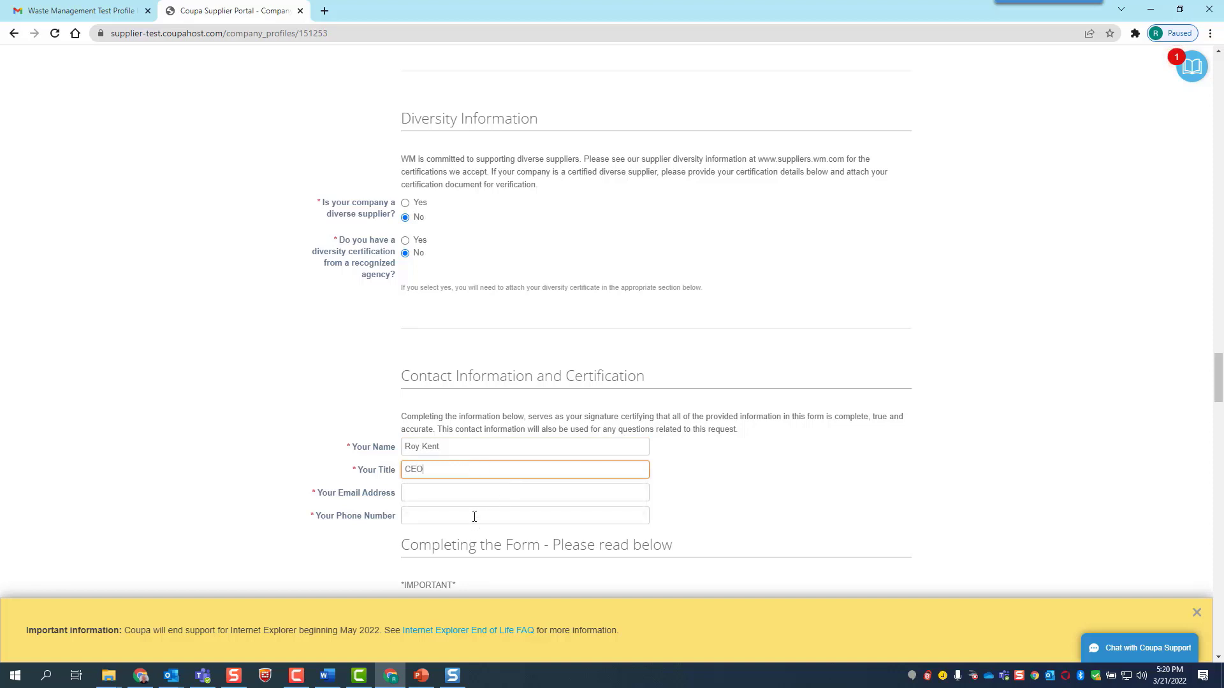
left_click(478, 492)
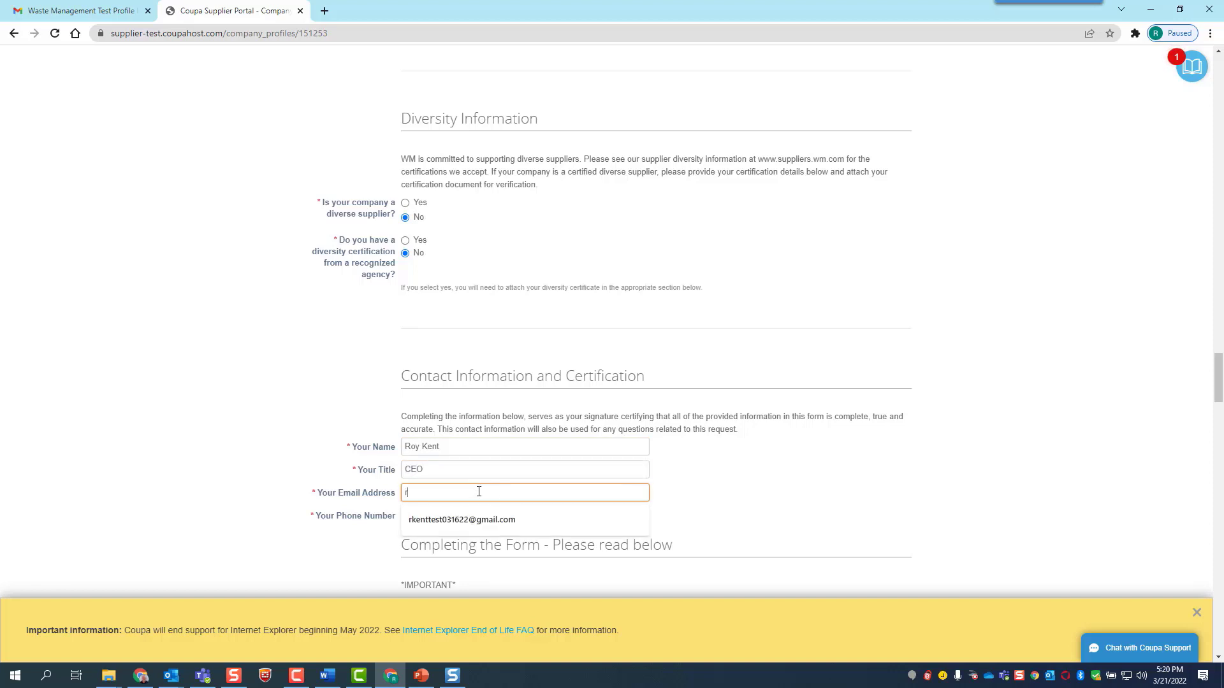
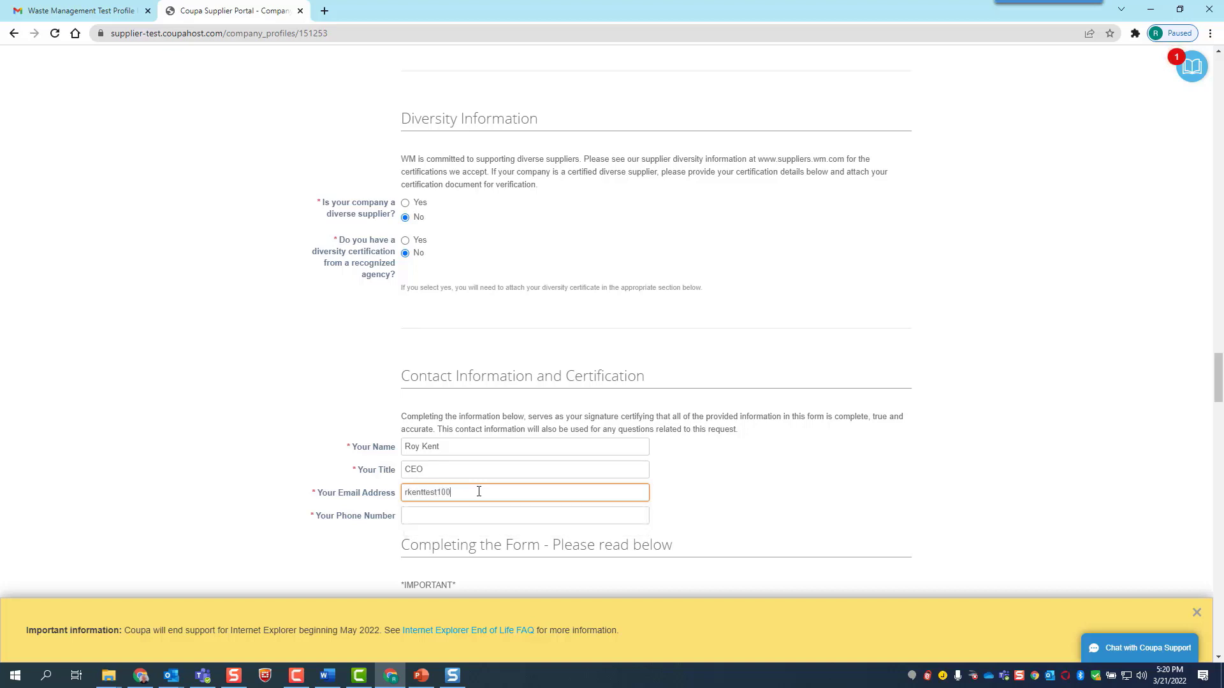
key("Tab")
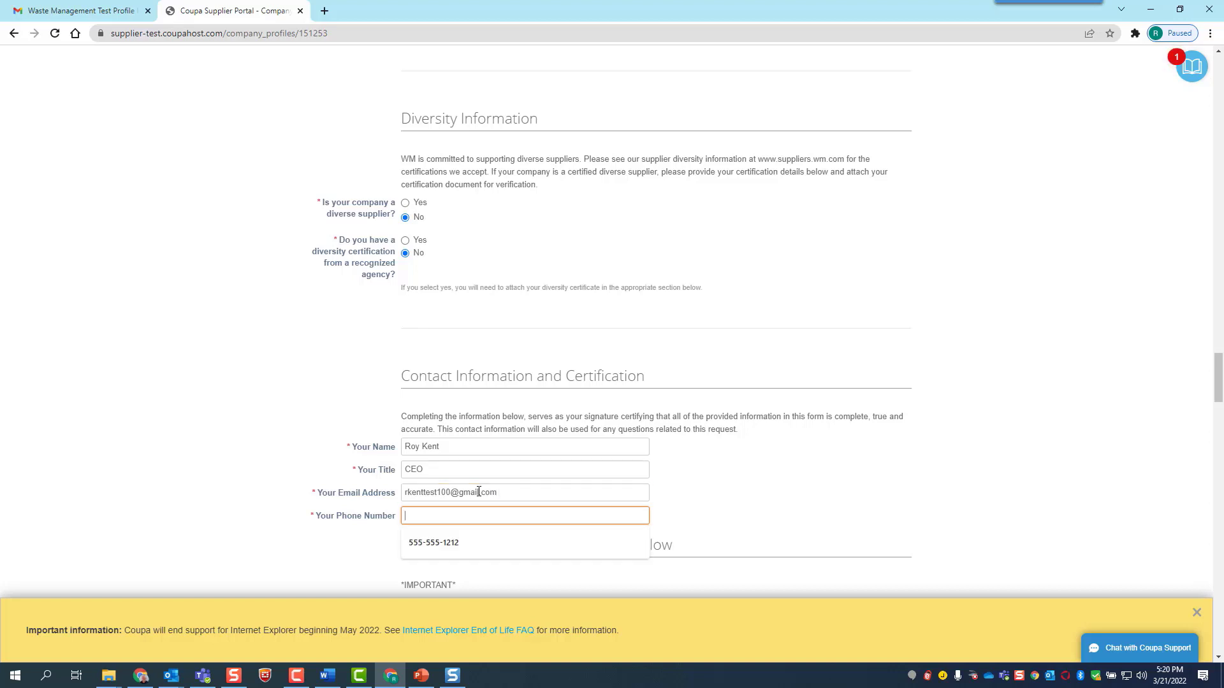
type("555-555-1212")
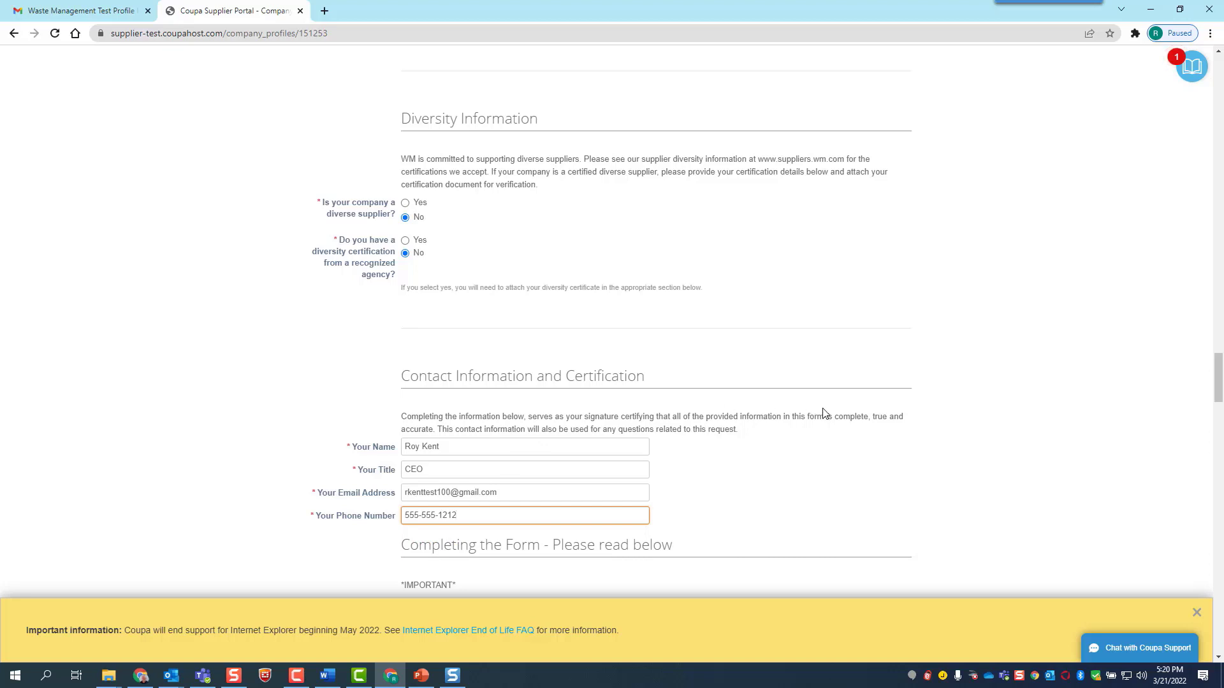
scroll(803, 448, "down", 2)
Submit the completed supplier profile for approval from the bottom of the form
scroll(803, 449, "down", 2)
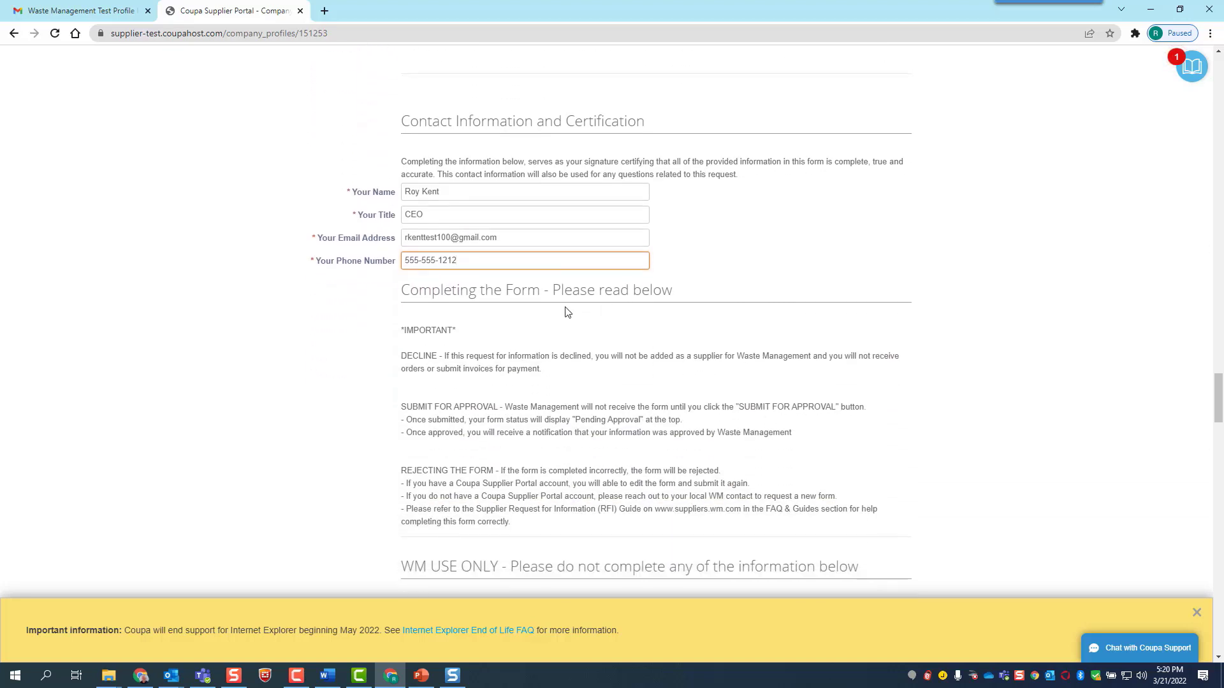
scroll(564, 405, "down", 1)
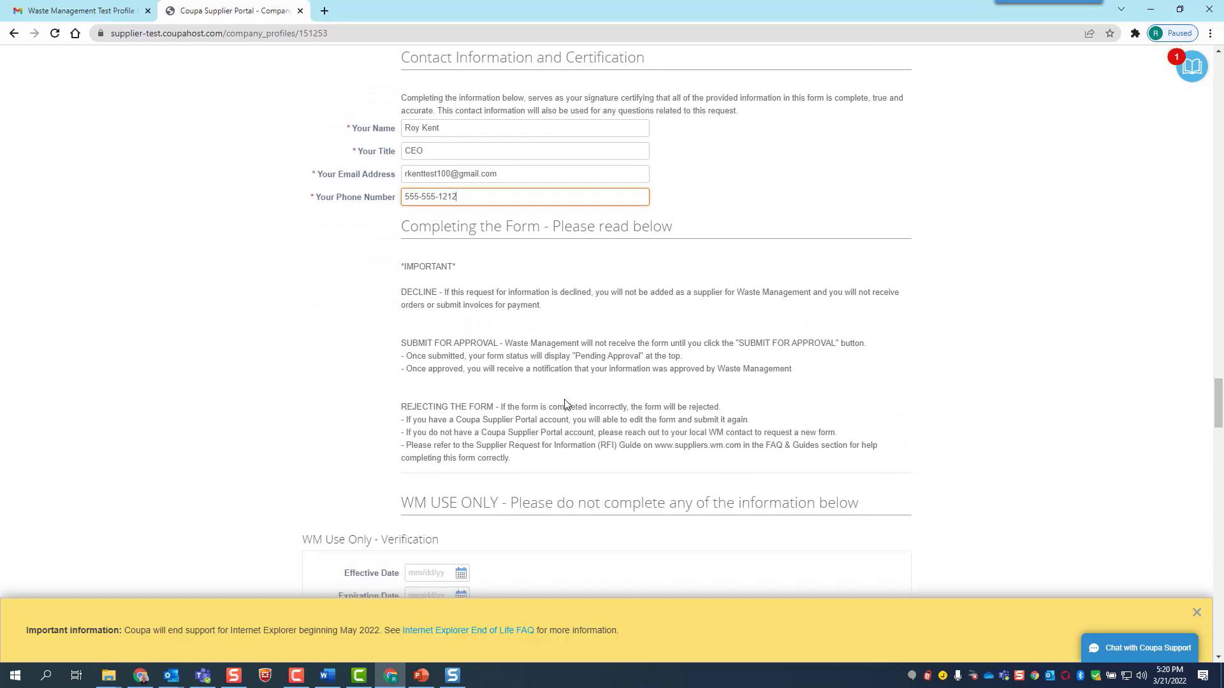
scroll(565, 404, "down", 2)
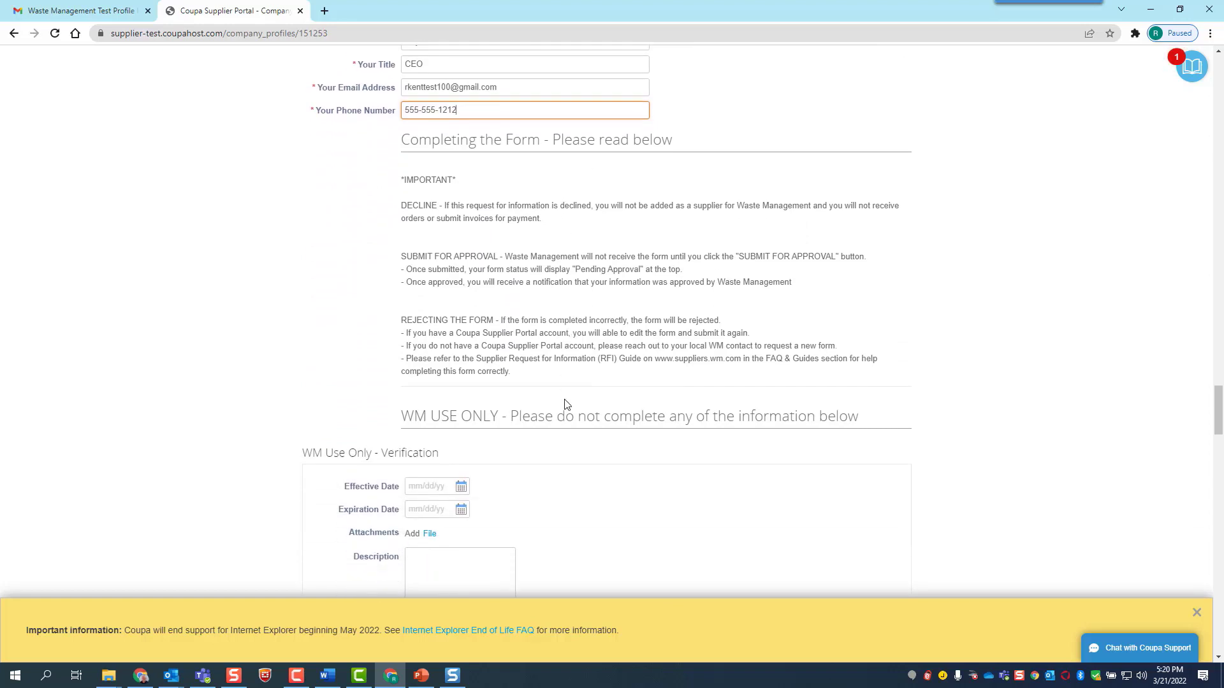
scroll(565, 404, "down", 6)
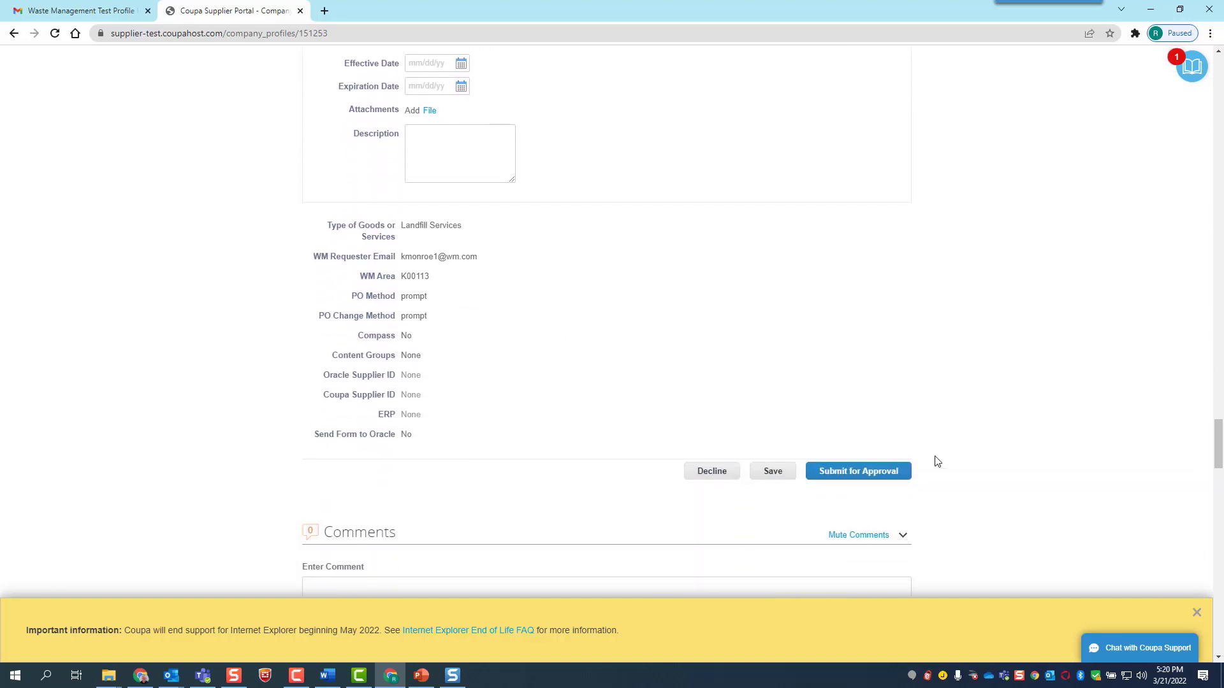
left_click(879, 472)
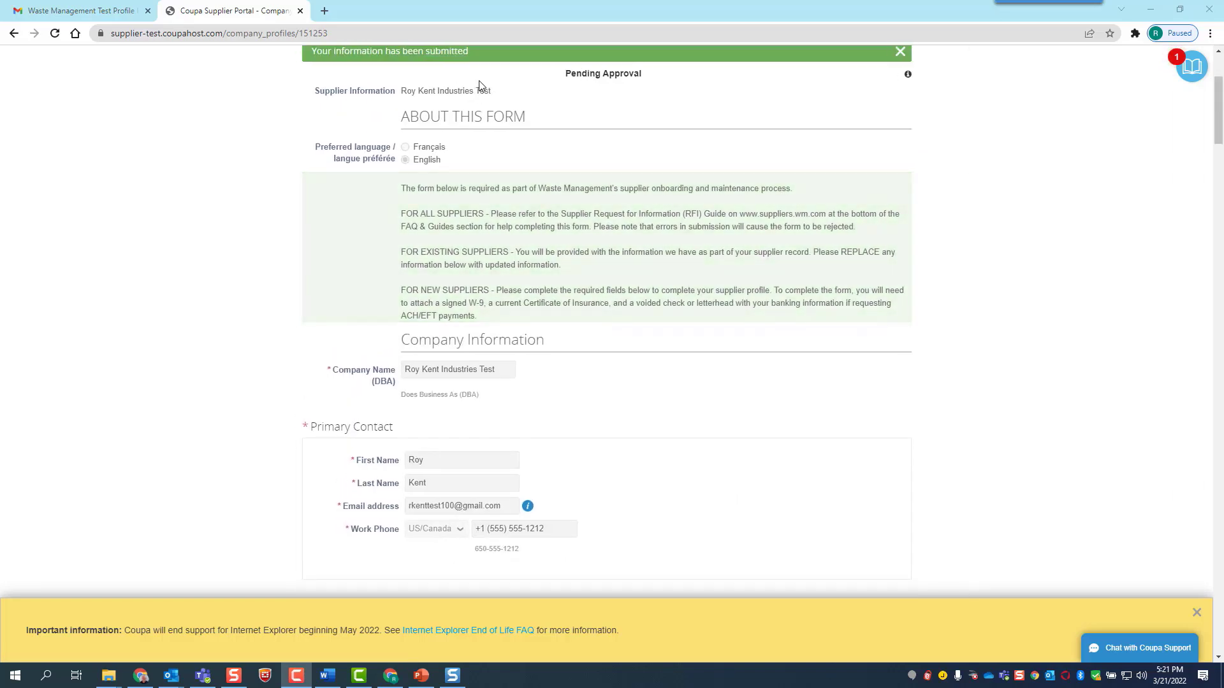
scroll(479, 84, "up", 1)
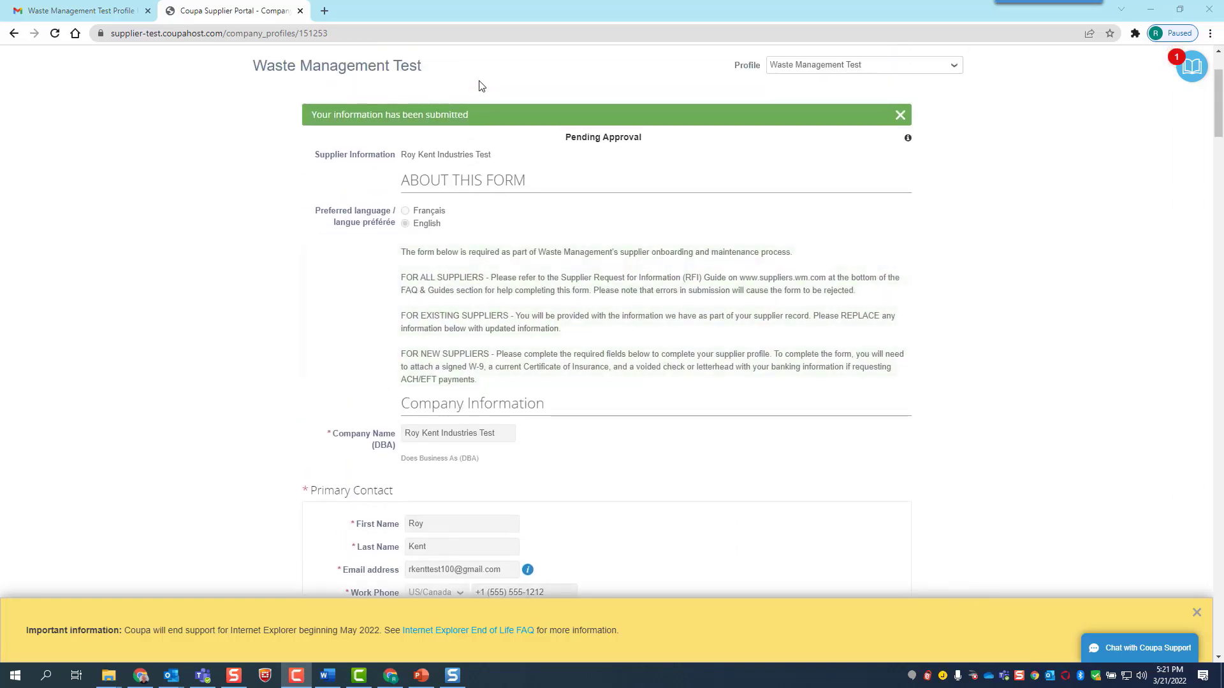